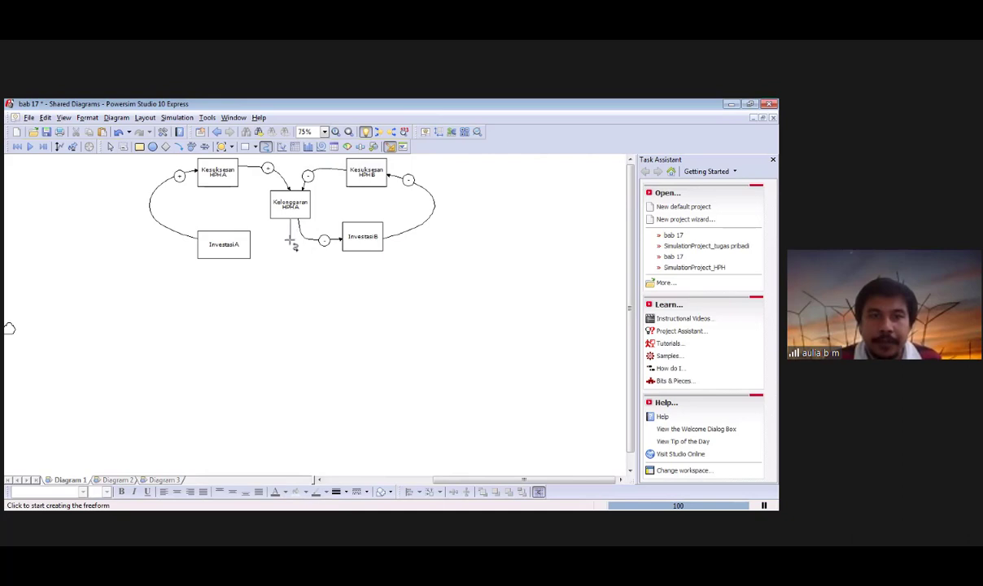
- Draw a curved arrow from Kelonggaran HPH A to Investasi A and add a small circle labelled + on it
drag(291, 242, 254, 252)
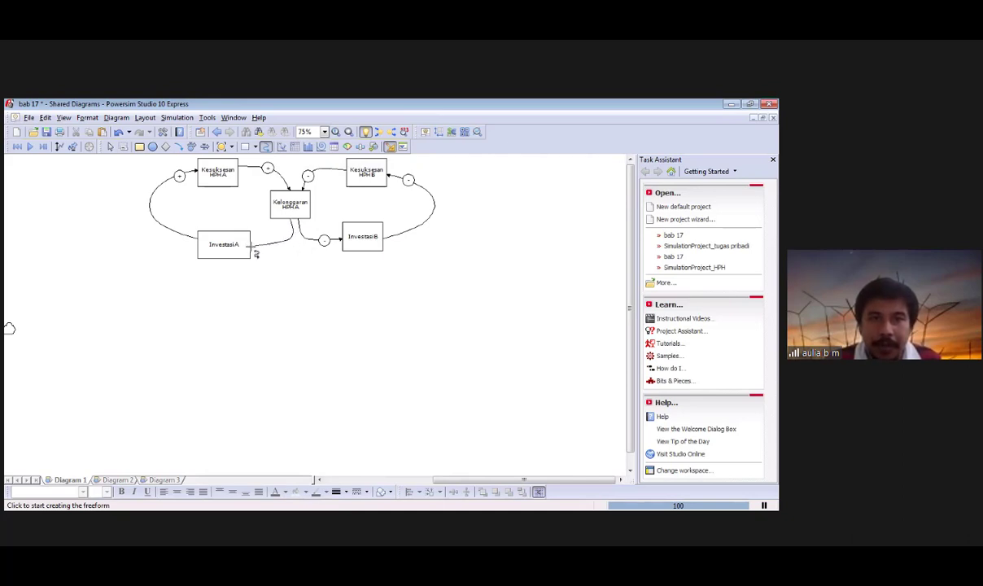
key(Escape)
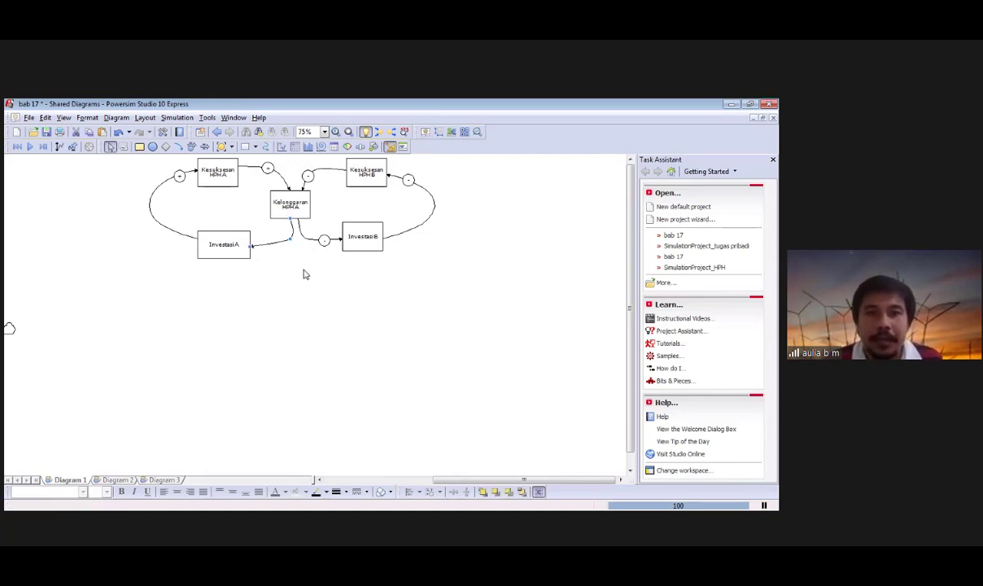
click(254, 147)
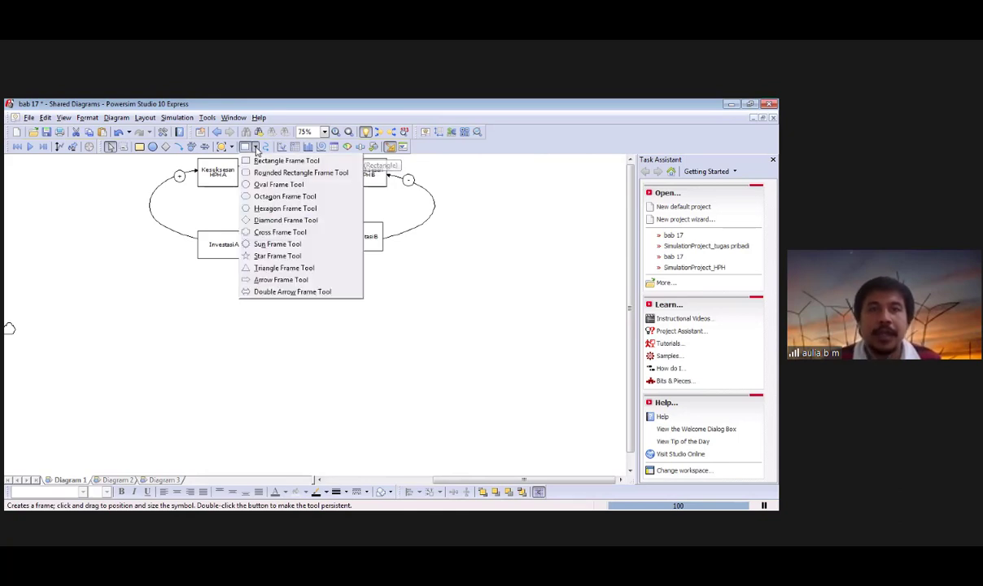
click(269, 185)
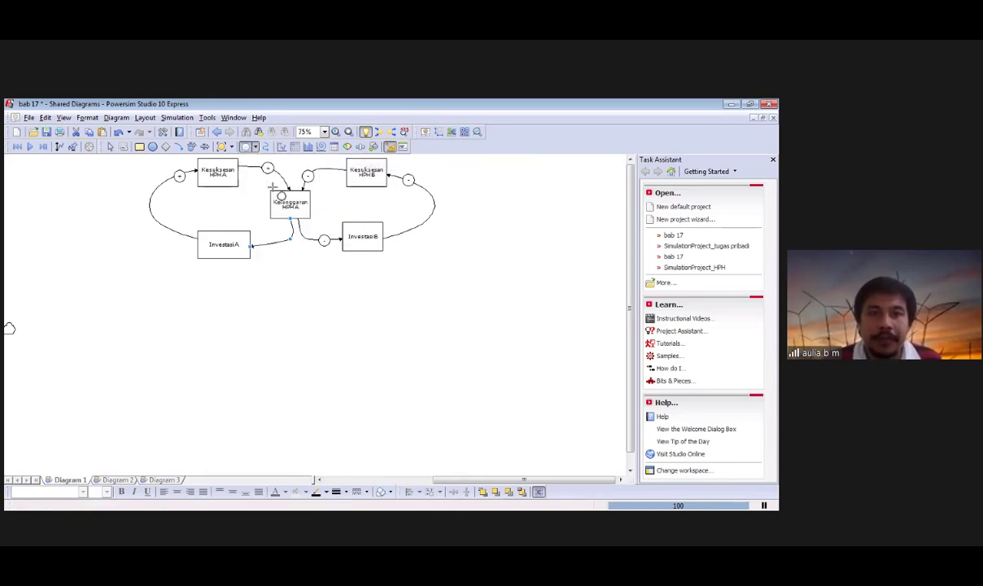
drag(263, 241, 274, 255)
right_click(268, 249)
click(295, 316)
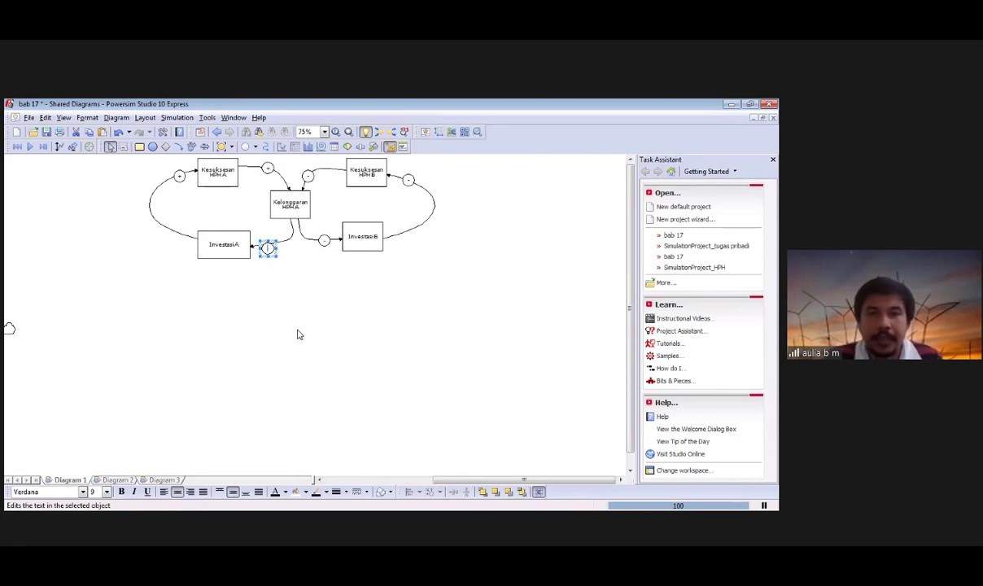
text(+)
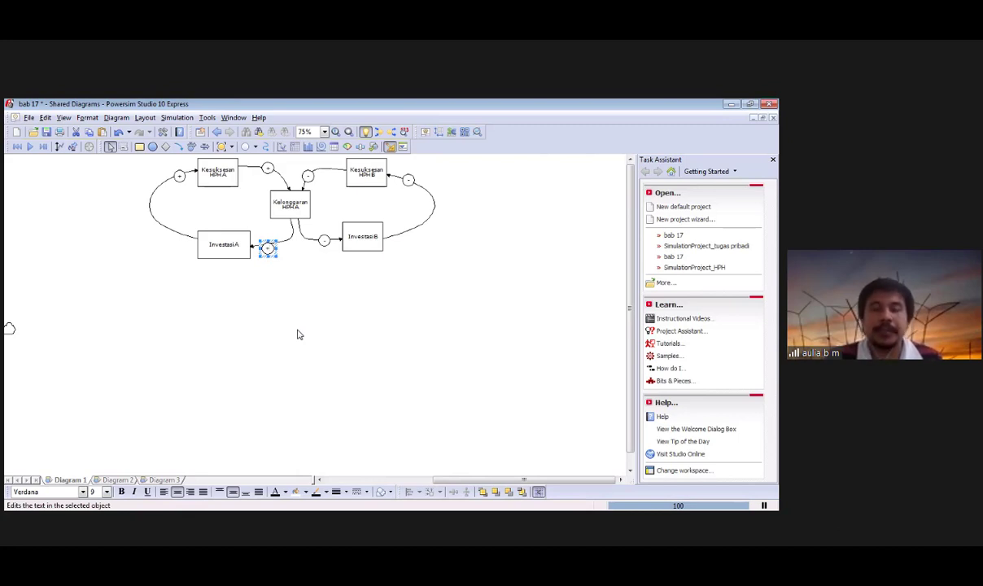
click(302, 300)
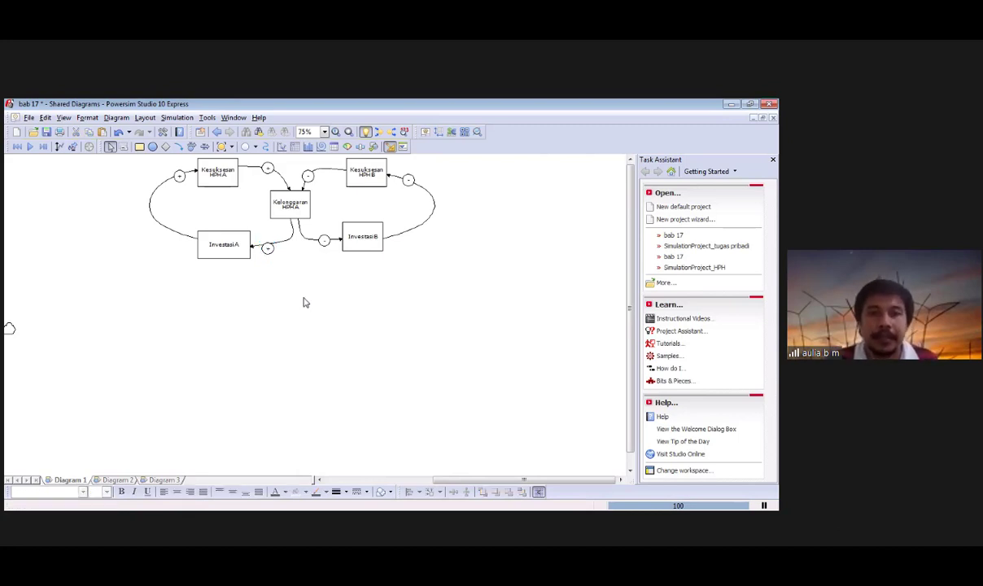
- Move the + circle beside Investasi A slightly so it sits on the curved arrow
click(267, 247)
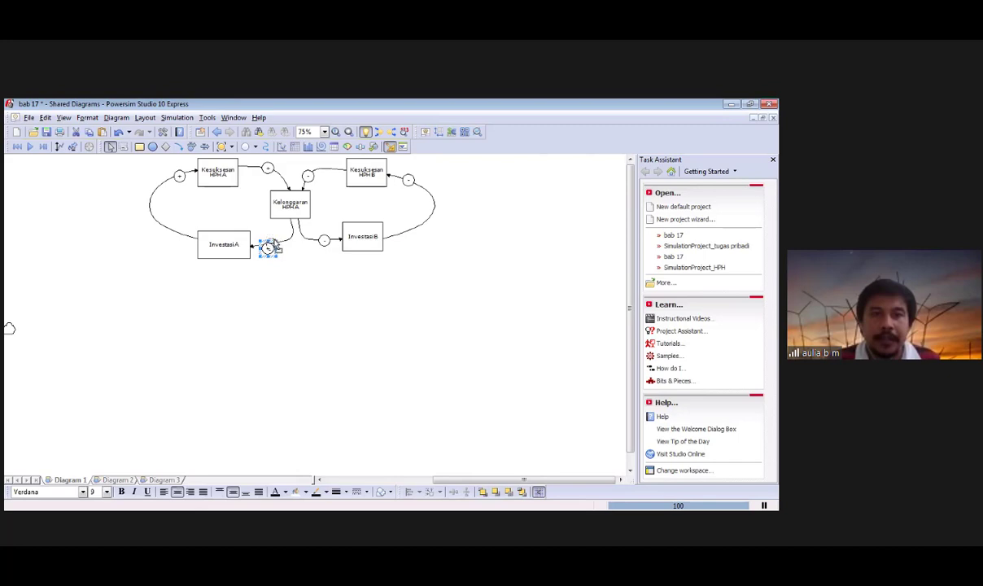
drag(270, 245, 274, 243)
click(324, 306)
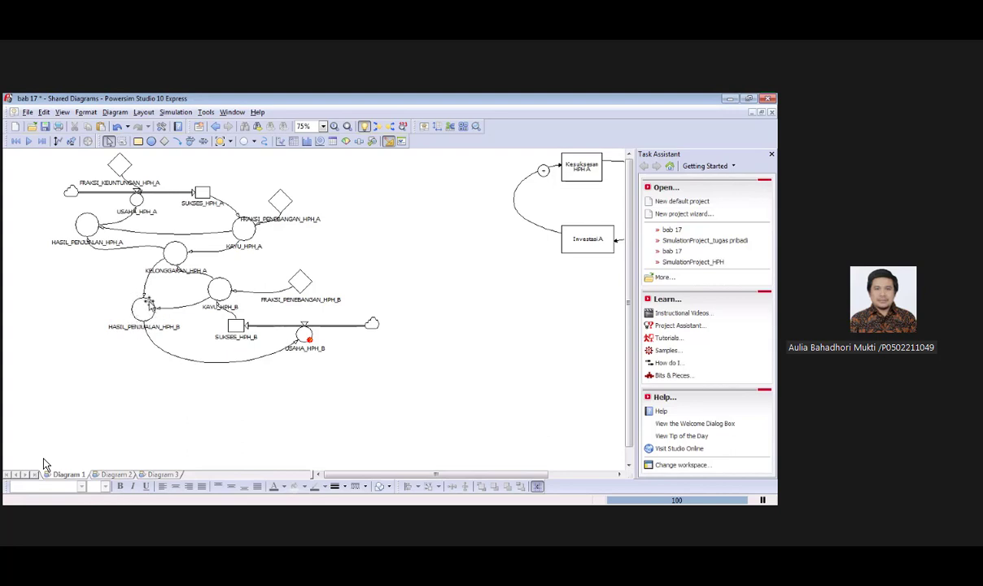
- Add a constant to the stock-and-flow model just below USAHA_HPH_B
mouse_move(143, 294)
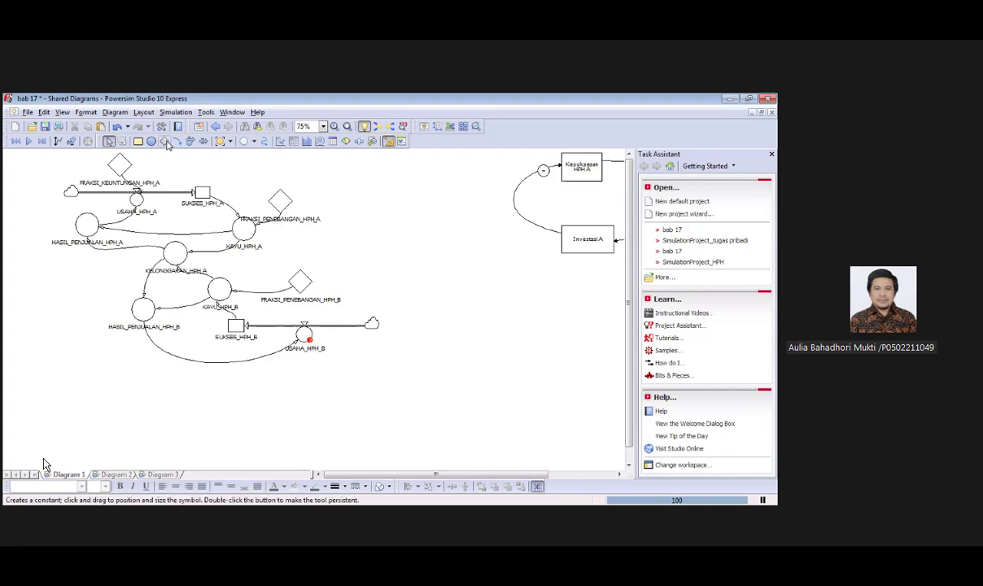
click(165, 141)
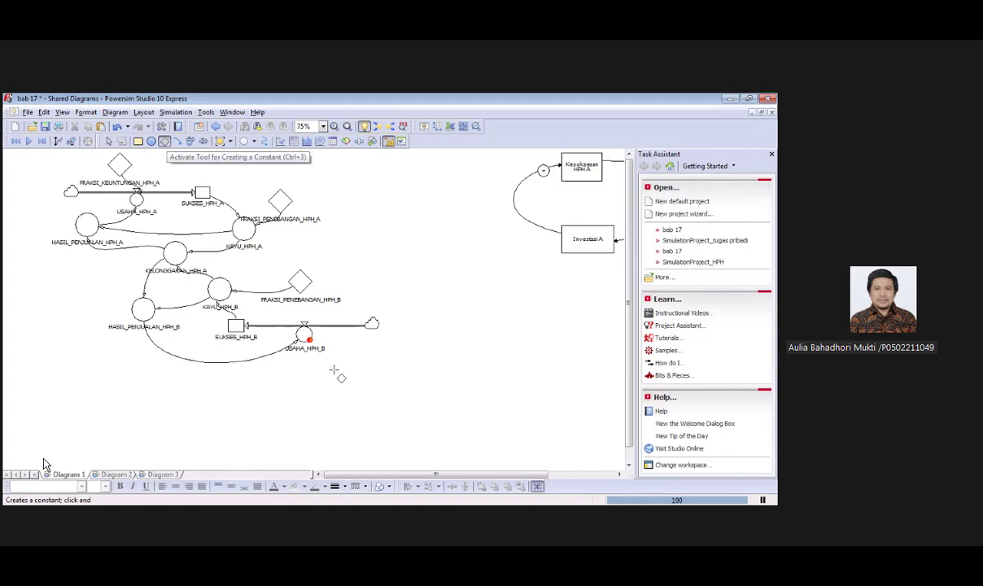
click(348, 385)
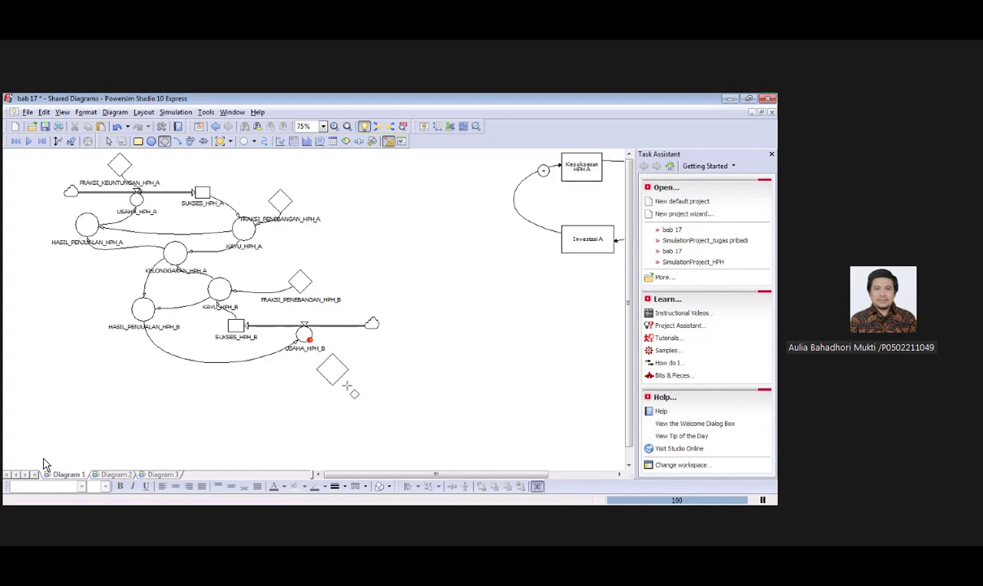
click(347, 385)
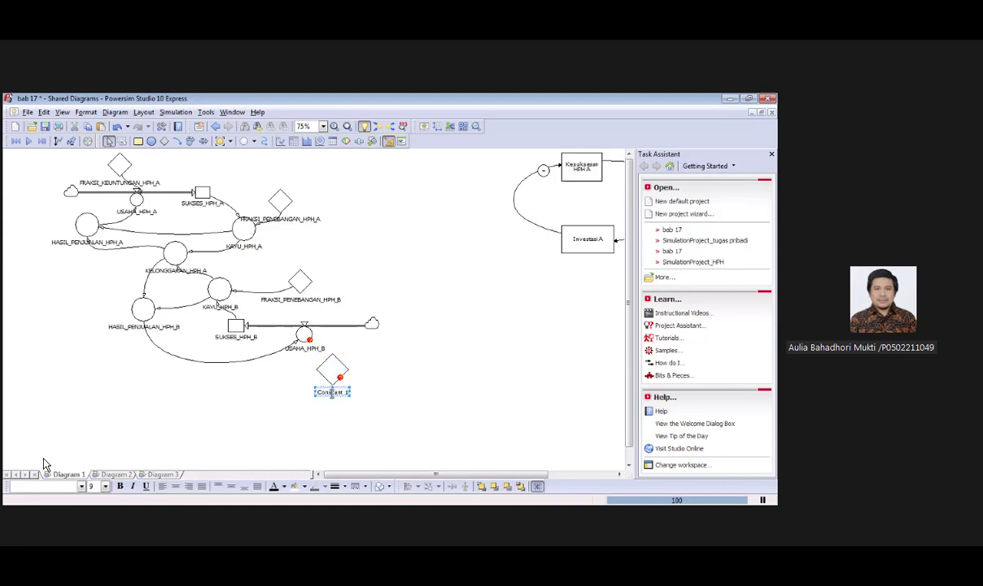
- Rename the new constant below USAHA_HPH_B as Fraksi_Keuntunga_HPH_B
double_click(332, 392)
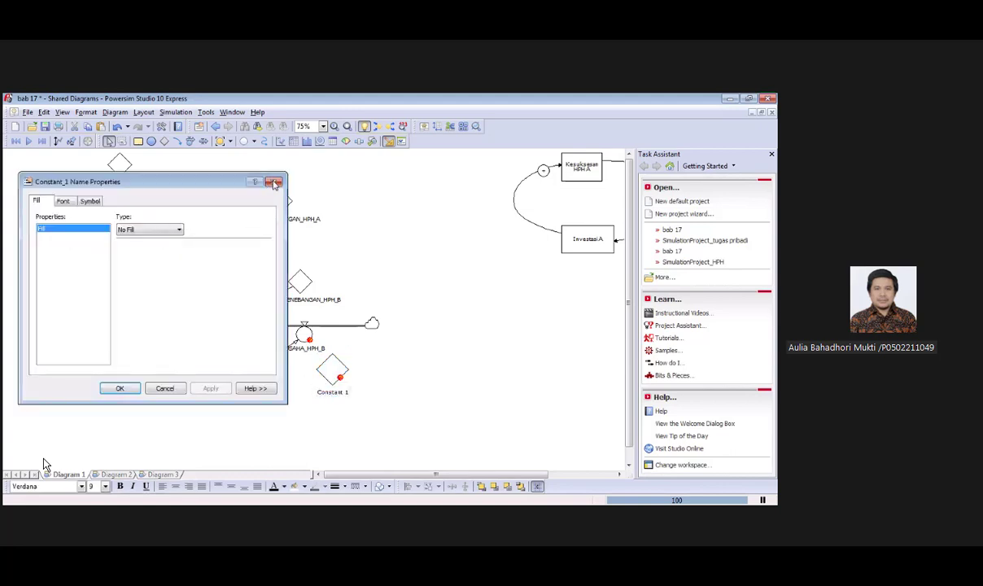
click(273, 182)
click(331, 392)
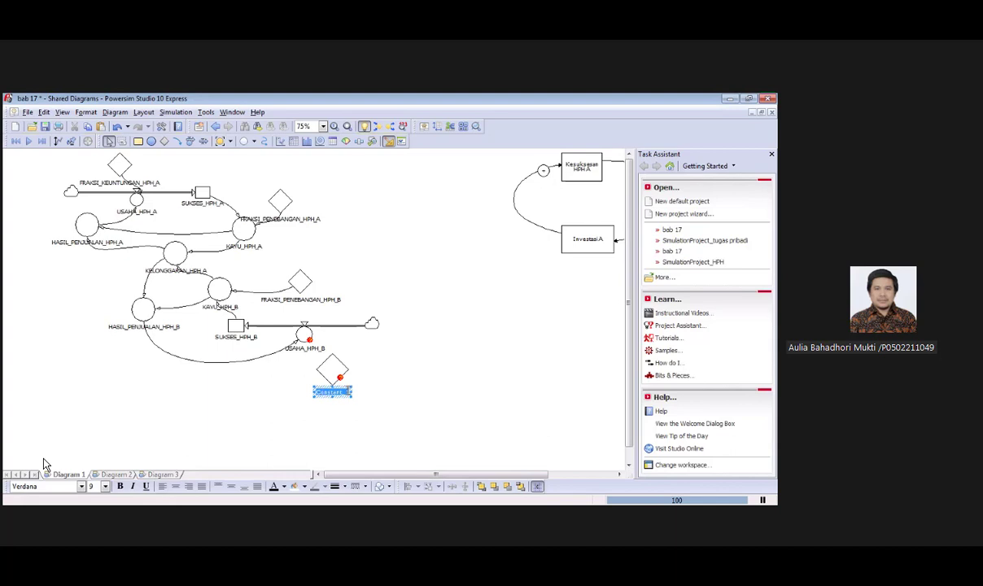
text(Faaksi_keun)
text(ga)
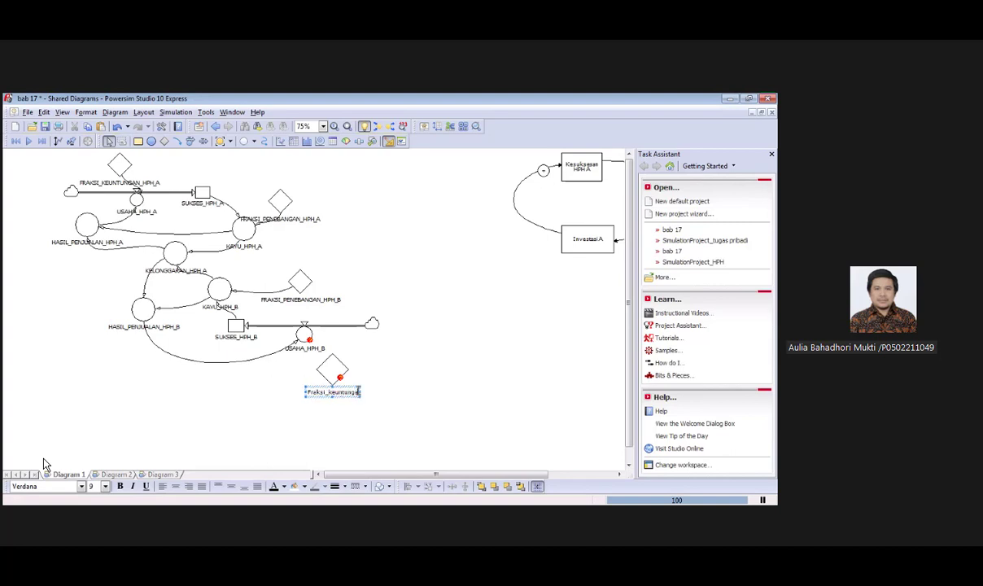
text(_HPH)
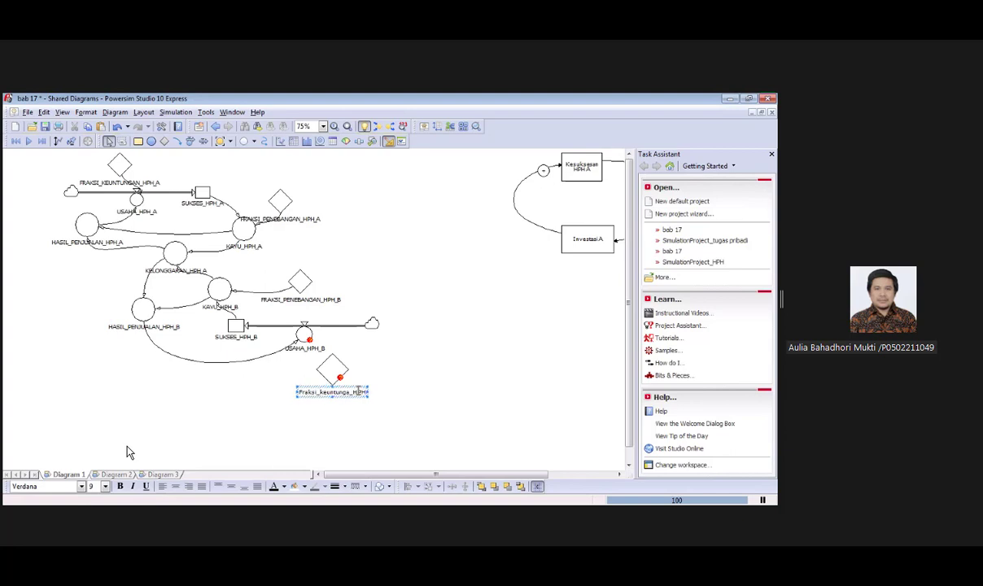
text(_B)
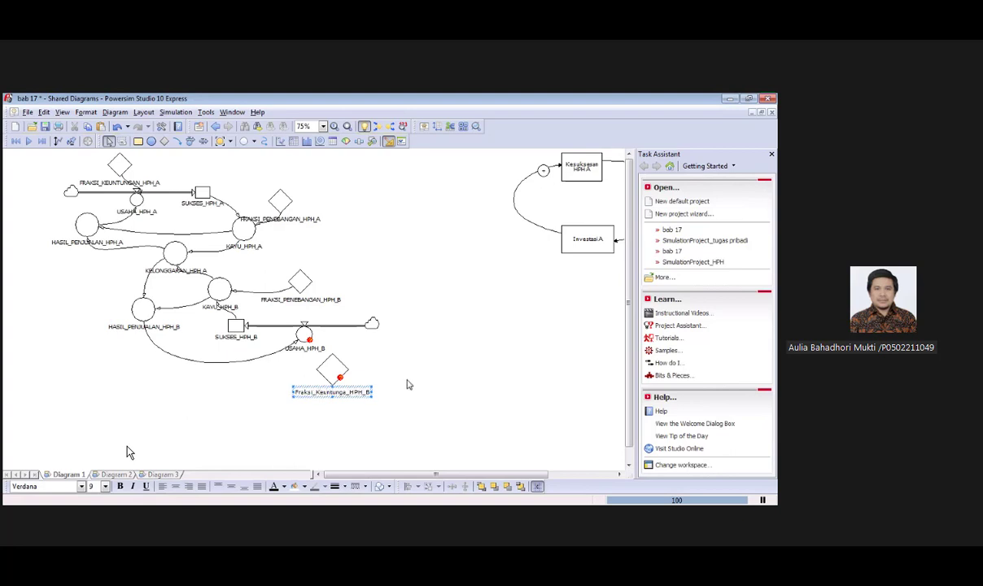
click(412, 388)
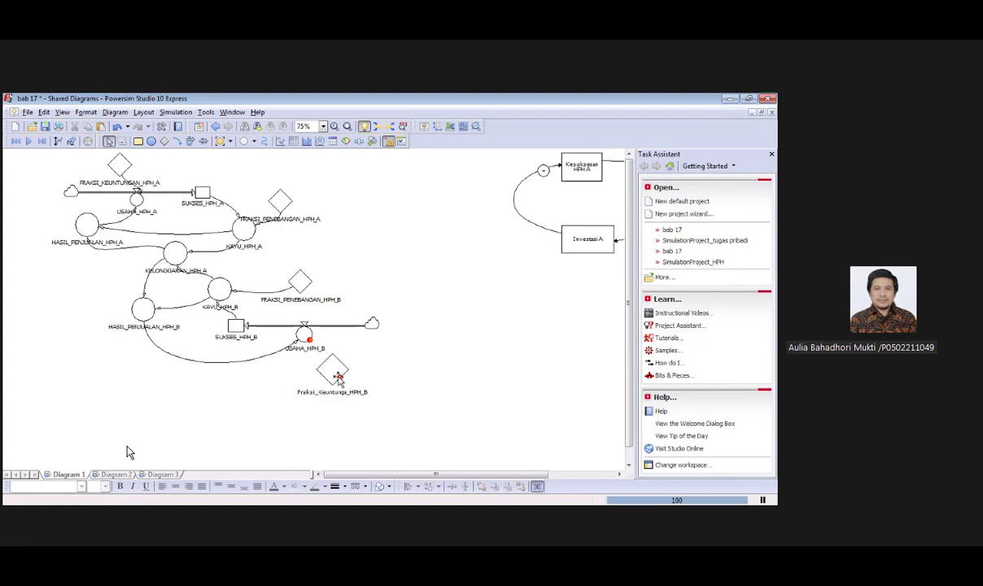
- Define the constant Fraksi_Keuntunga_HPH_B as 0.3
double_click(337, 376)
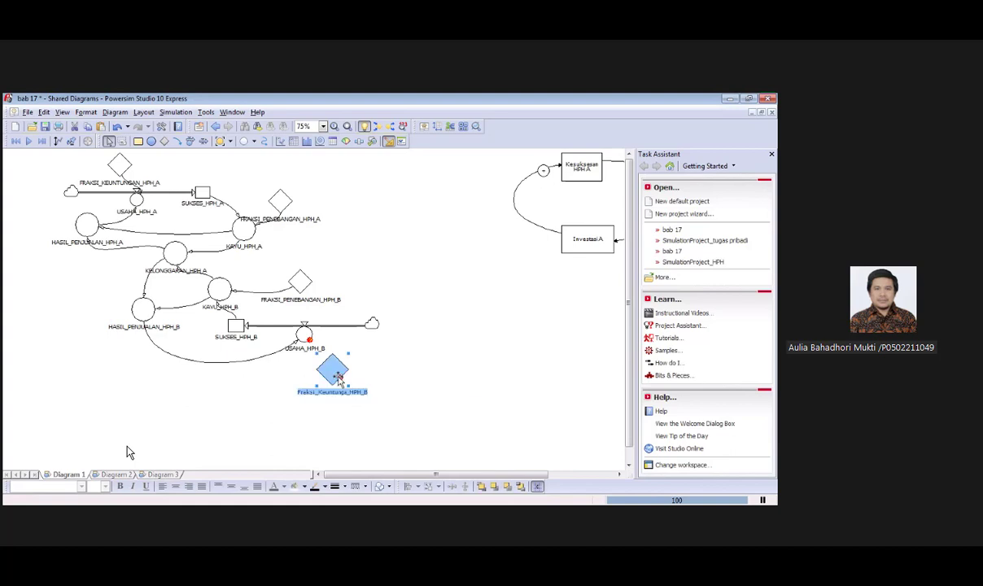
text(0,8)
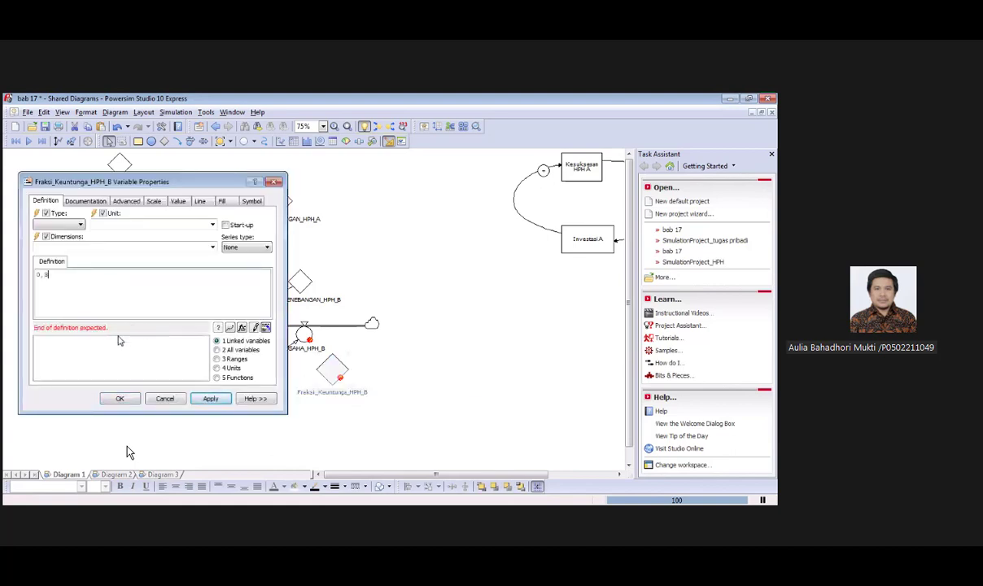
click(210, 399)
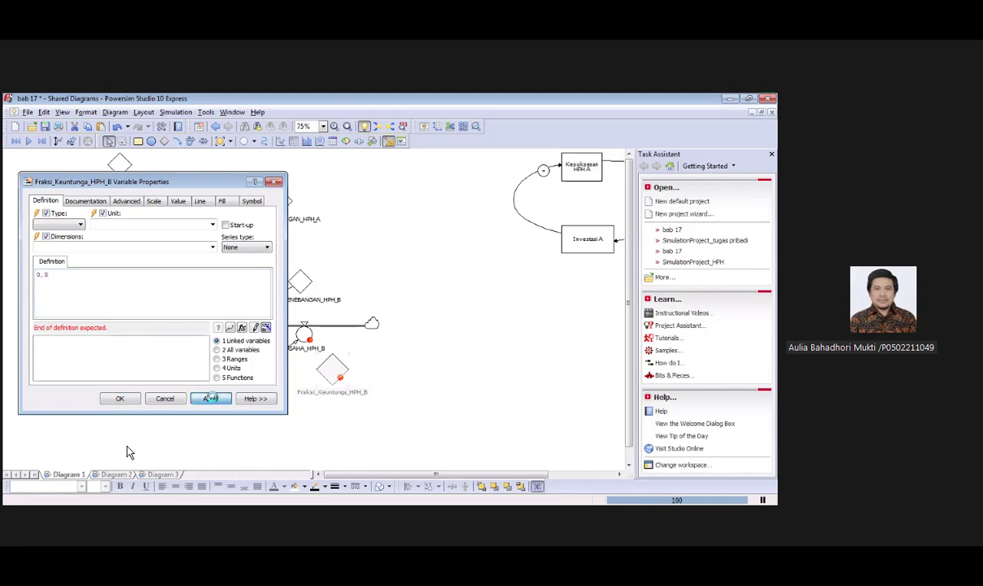
click(135, 315)
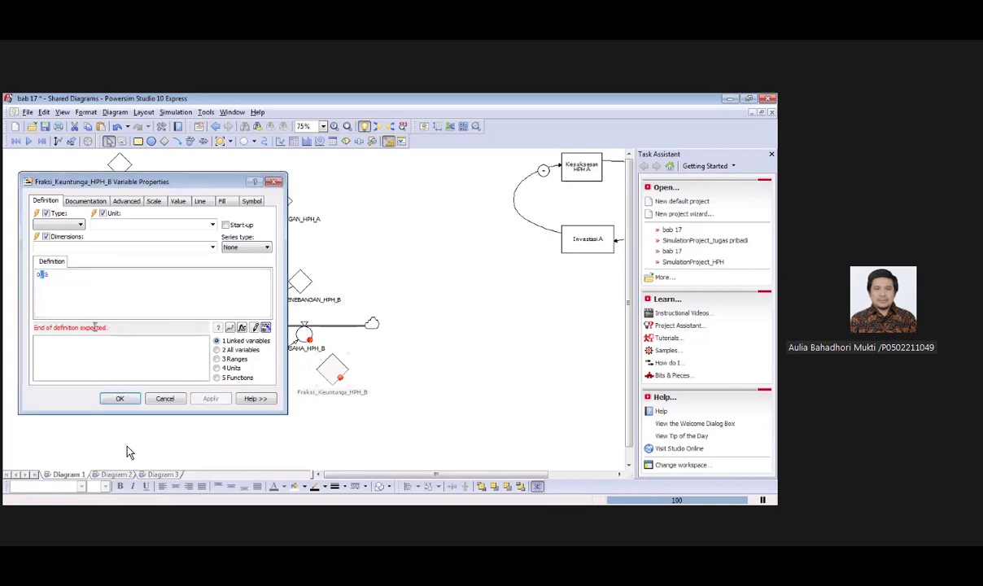
text(,)
key(BackSpace)
key(BackSpace)
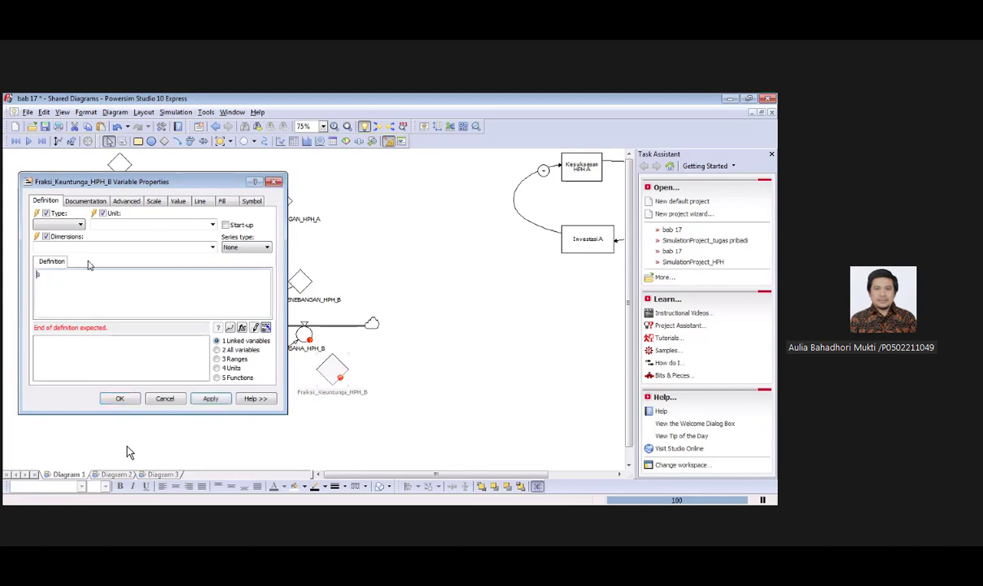
text(0.)
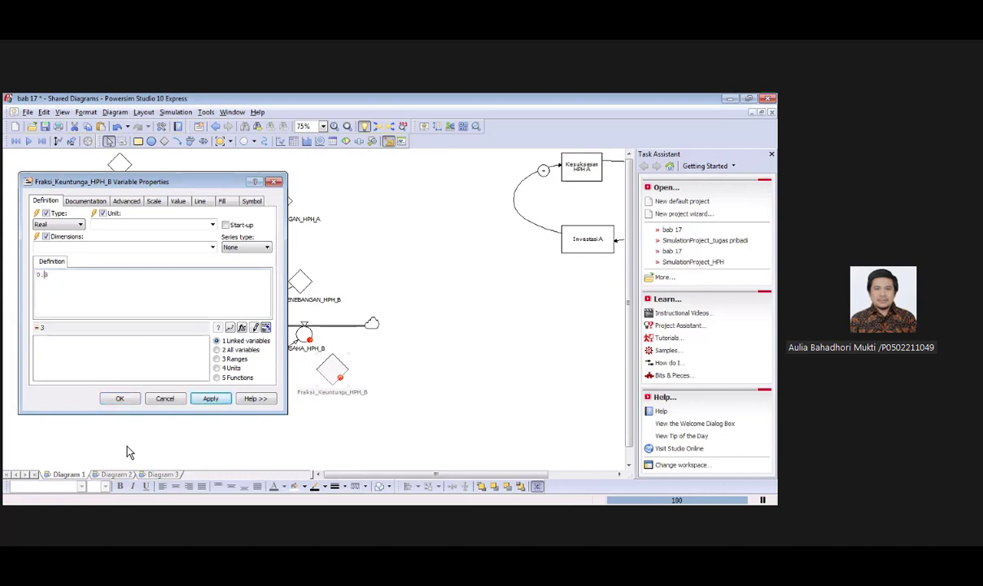
click(210, 398)
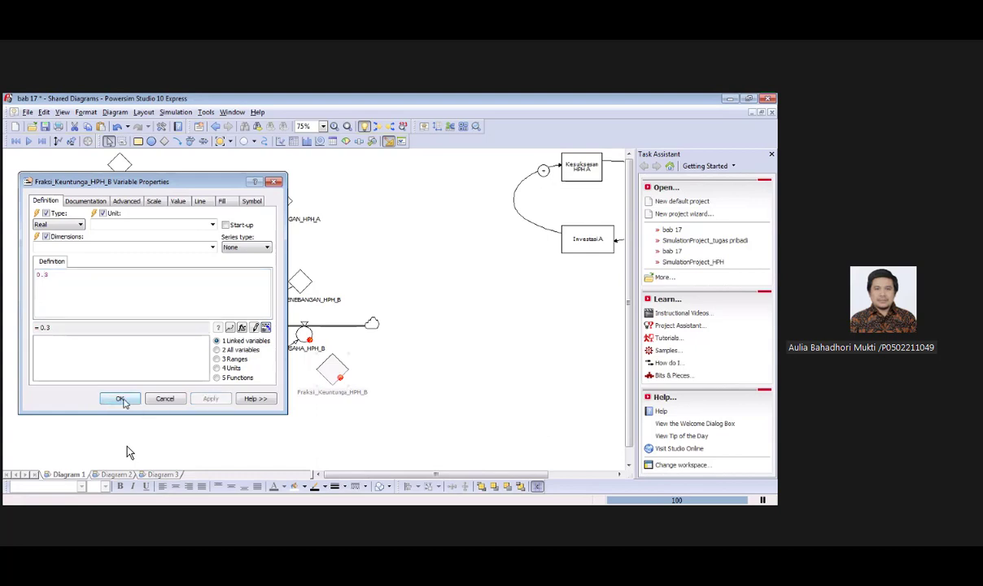
click(120, 397)
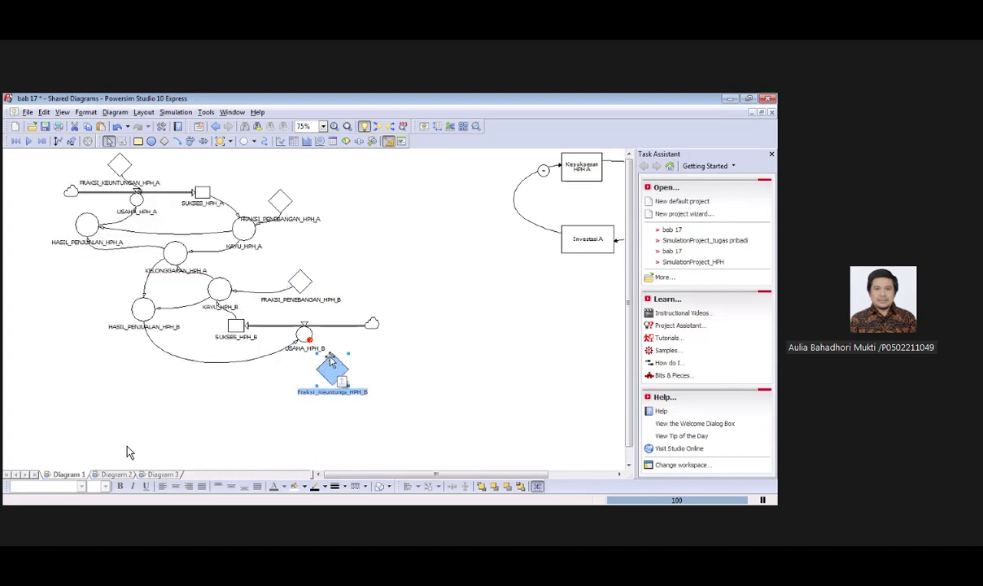
- Shift the Fraksi_Keuntunga_HPH_B constant slightly to the right and link it to USAHA_HPH_B
drag(330, 371, 345, 367)
click(468, 383)
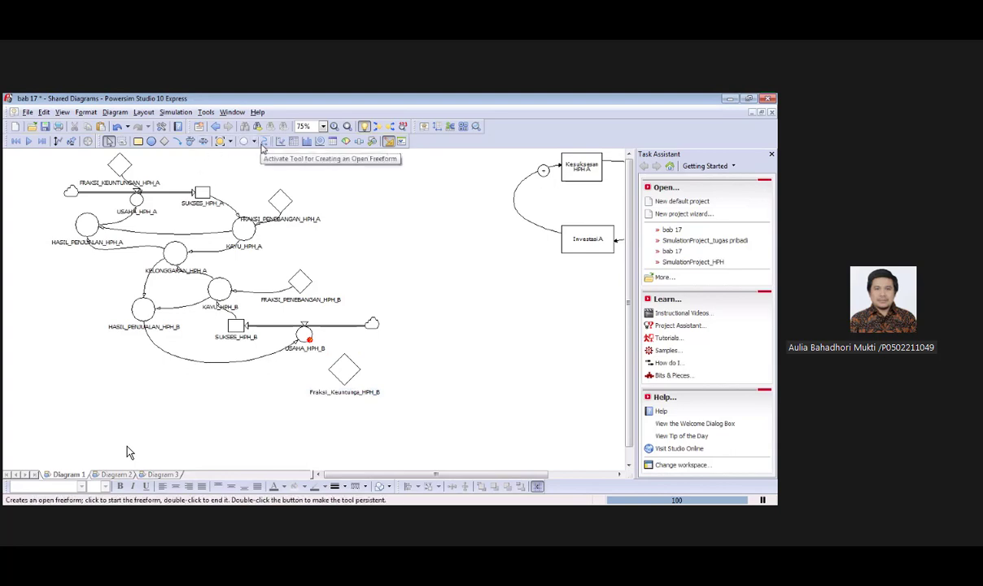
click(179, 143)
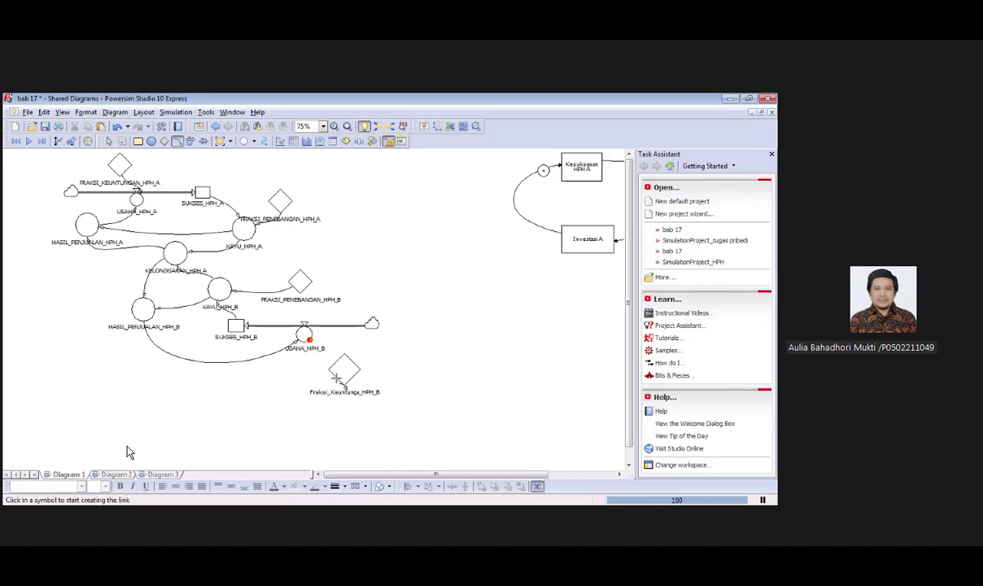
click(338, 379)
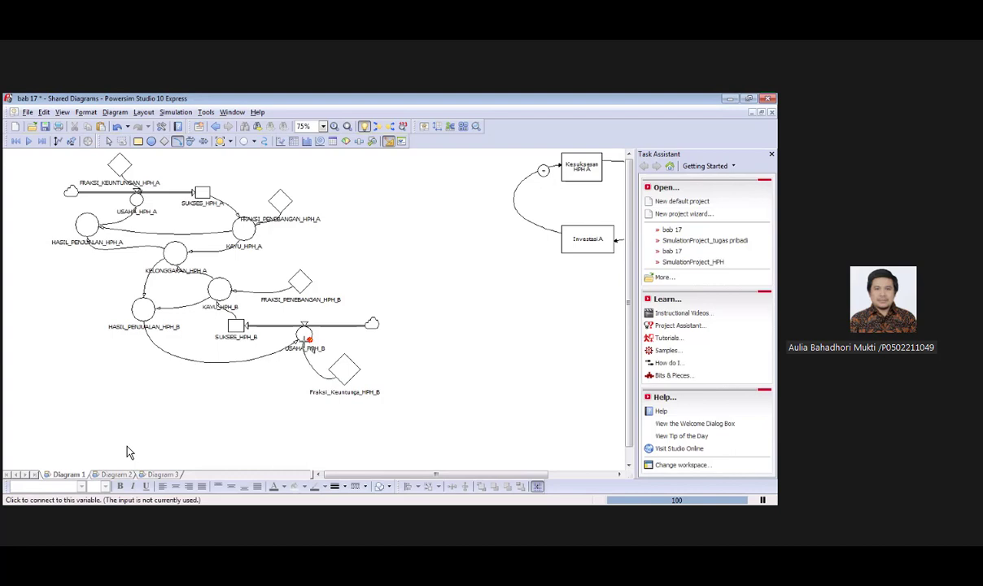
click(305, 335)
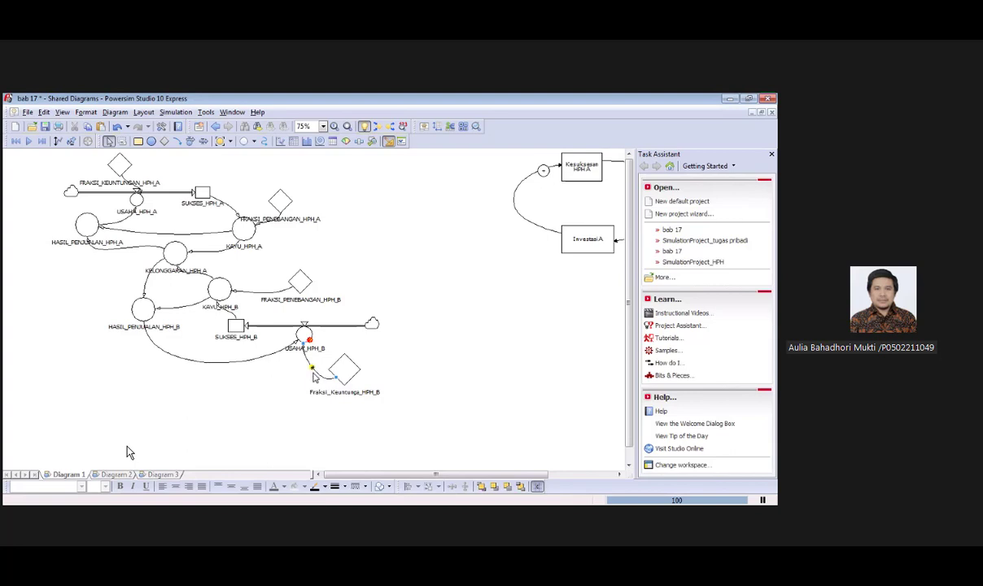
- Replace FRAKSI_KEUNTUNGAN_HPH_B with the linked variable Fraksi_Keuntunga_HPH_B in the definition of USAHA_HPH_B
double_click(305, 334)
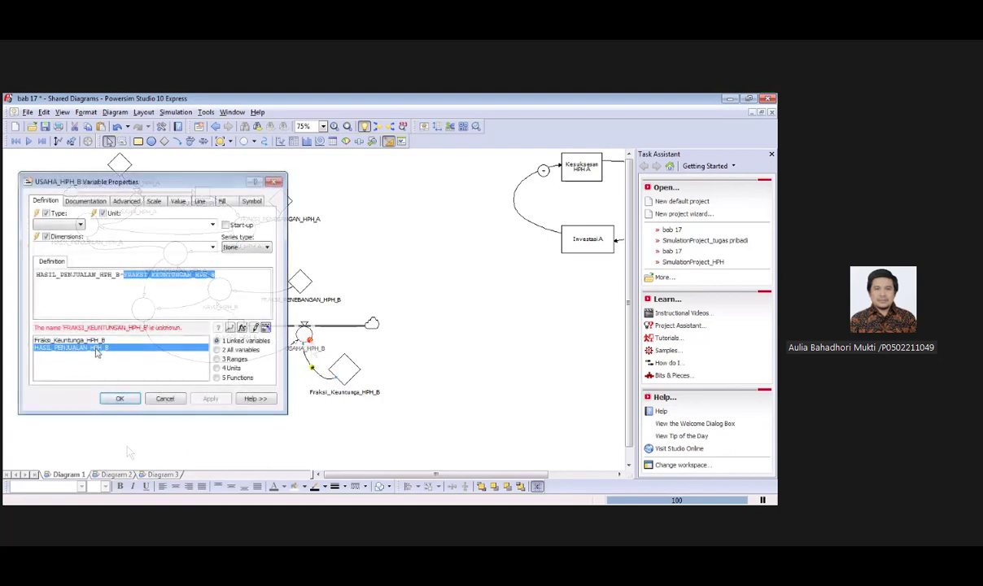
click(94, 341)
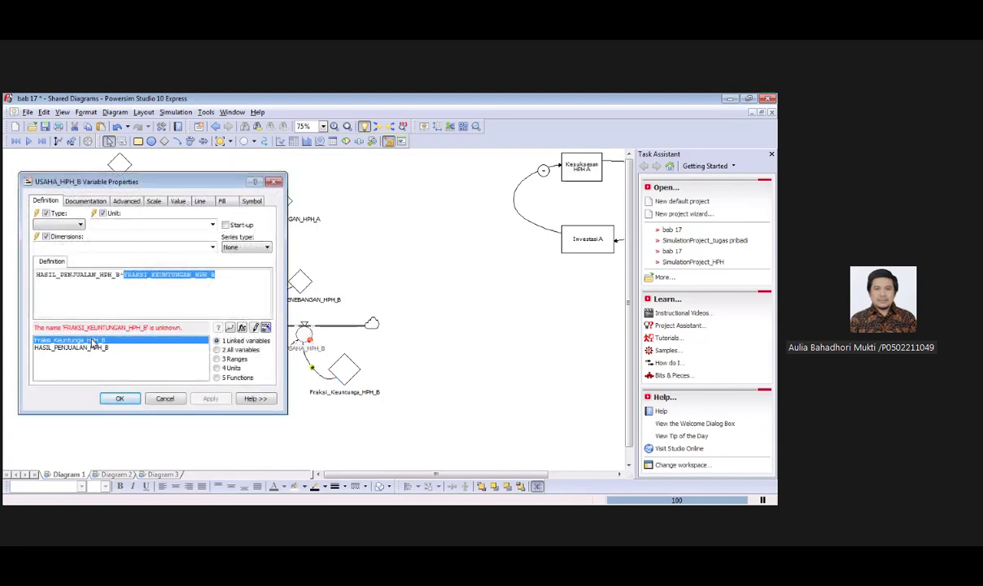
double_click(95, 341)
click(211, 399)
click(120, 398)
click(468, 366)
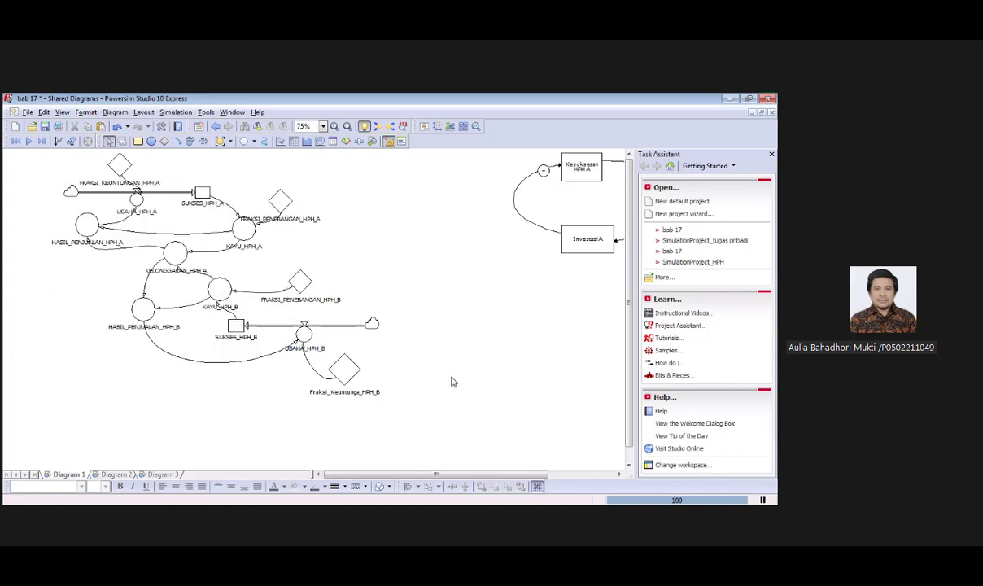
- Place an empty graph in the blank area to the right of the Fraksi_Keuntunga_HPH_B constant
click(285, 143)
drag(436, 337, 559, 426)
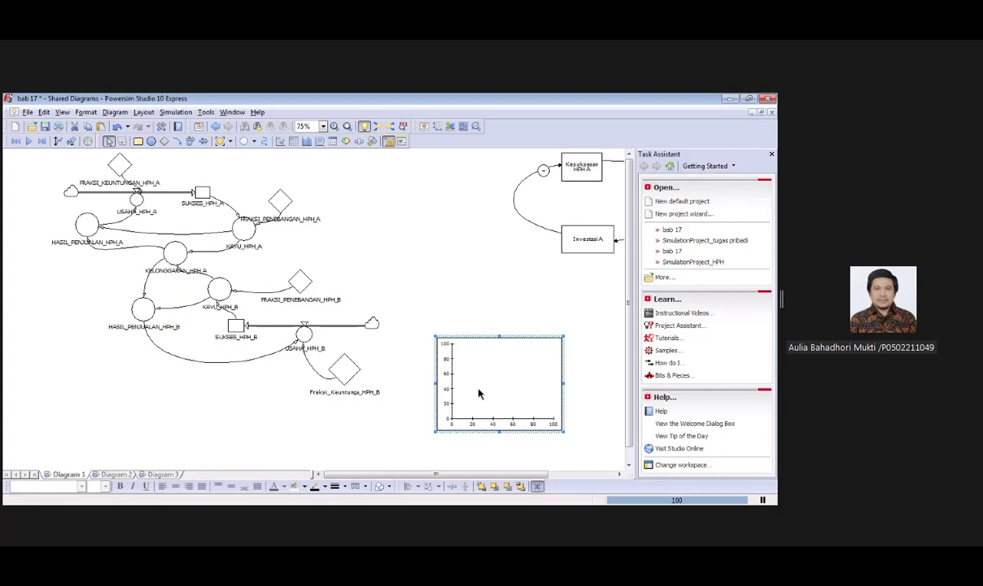
- Plot SUKSES_HPH_A and SUKSES_HPH_B in the empty time graph and move the graph closer to the Fraksi_Keuntunga_HPH_B constant
right_click(447, 427)
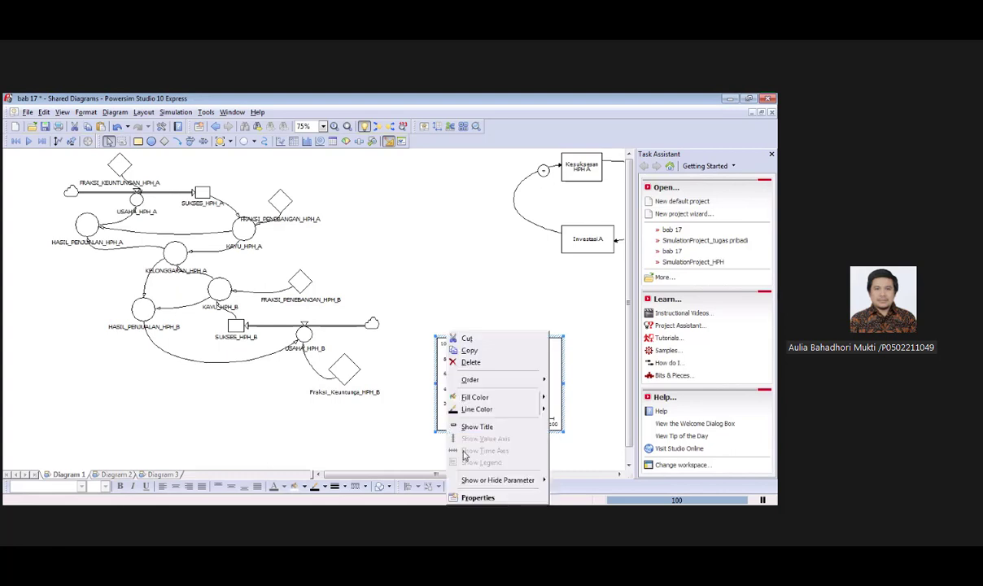
click(480, 497)
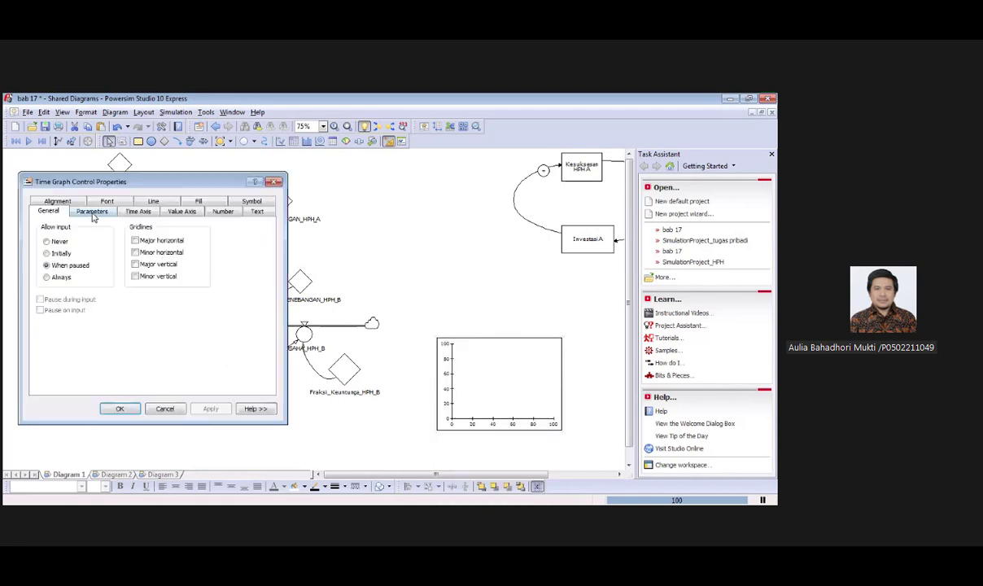
click(90, 209)
double_click(82, 240)
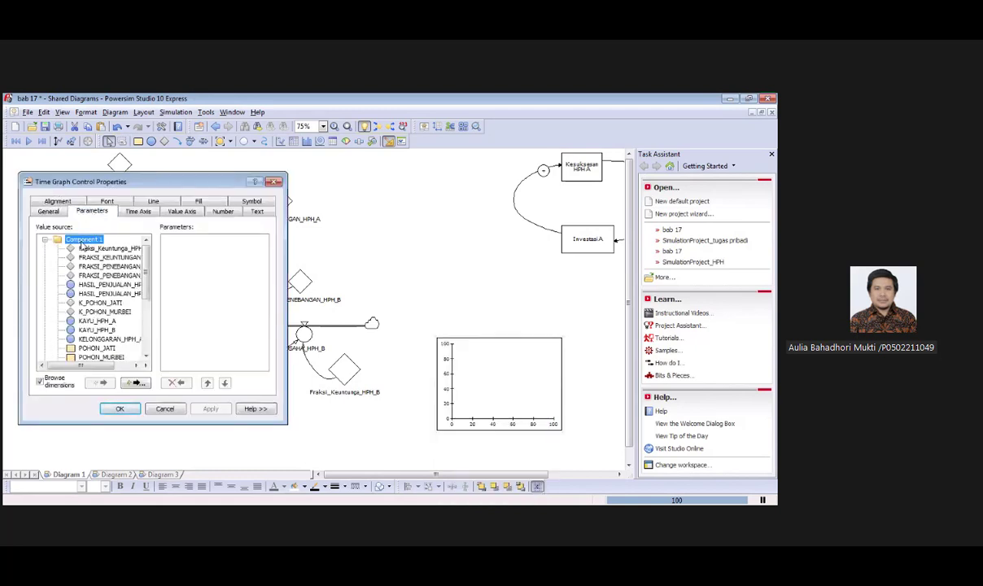
scroll(122, 317, down, 3)
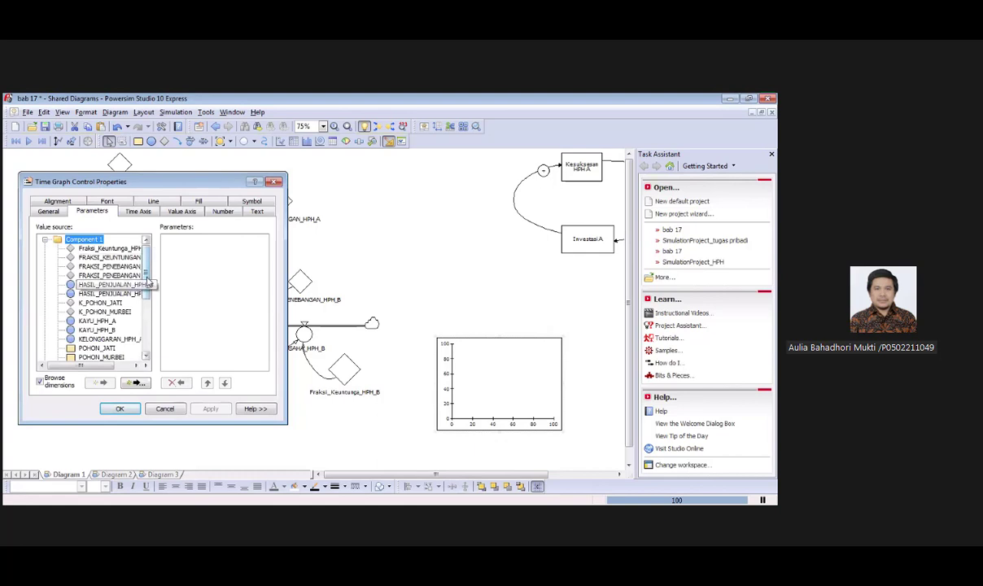
click(106, 294)
click(101, 312)
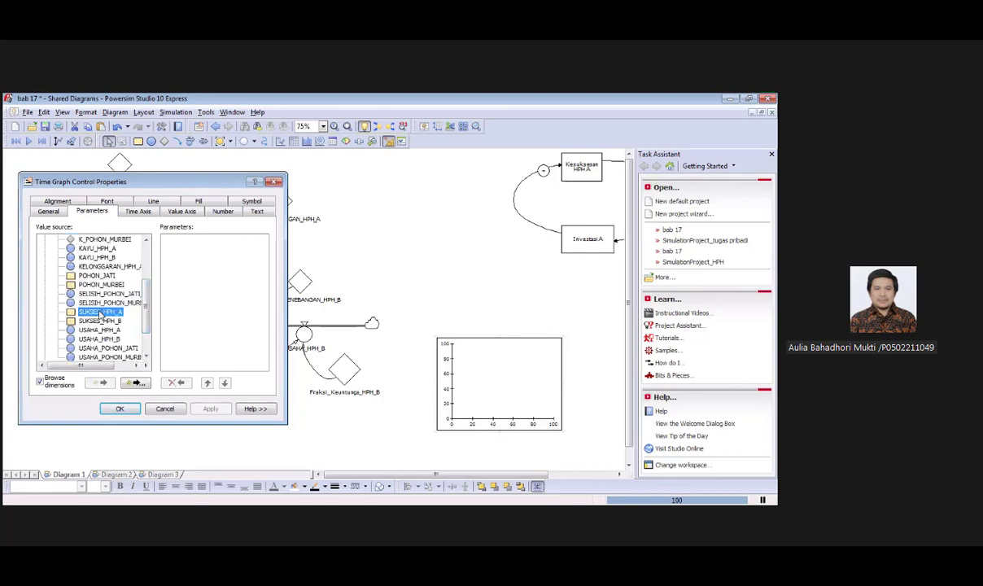
double_click(101, 313)
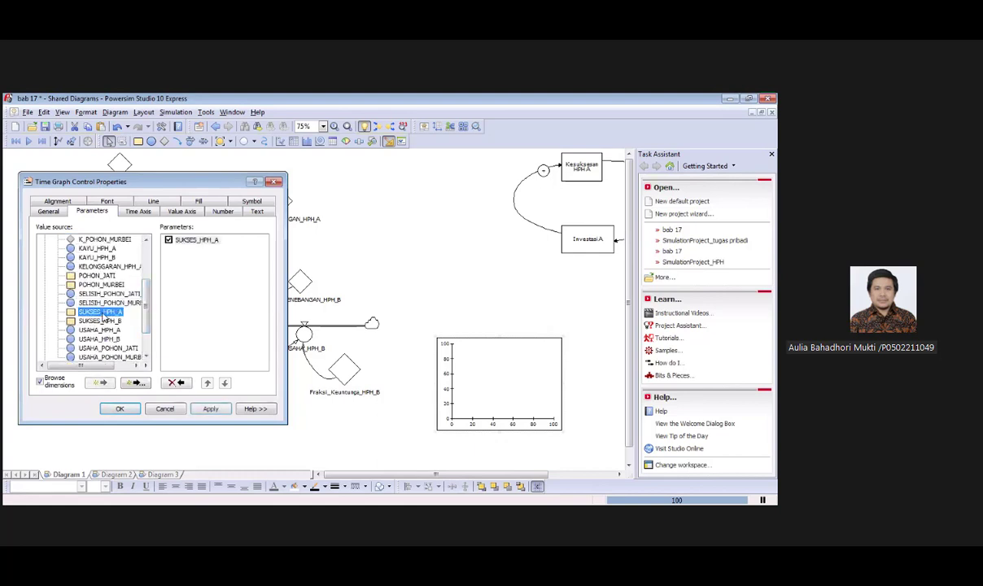
double_click(102, 320)
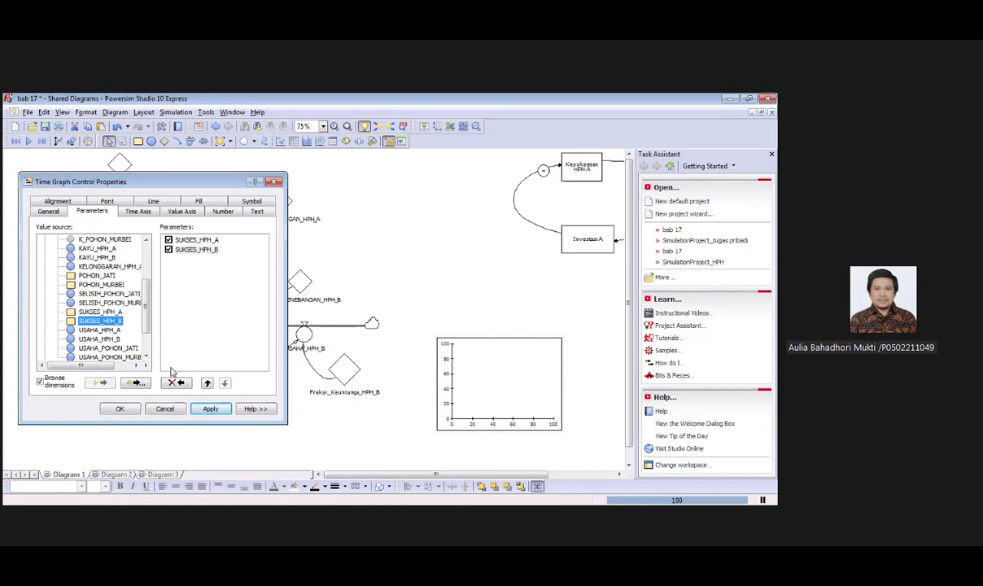
click(213, 411)
click(122, 409)
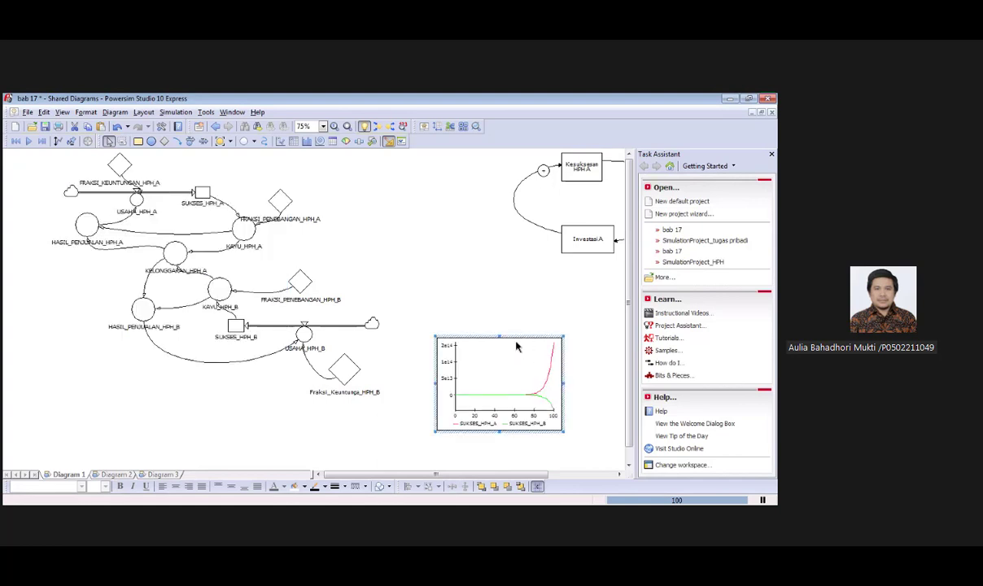
drag(518, 342, 483, 368)
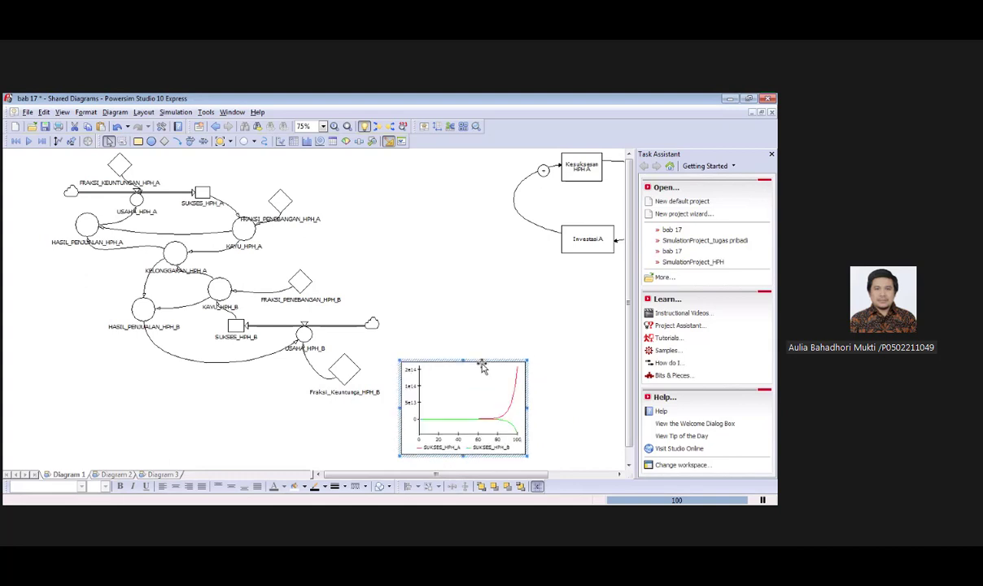
- Place a time table to the right of the graph and add SUKSES_HPH_A and SUKSES_HPH_B as its parameters
click(294, 141)
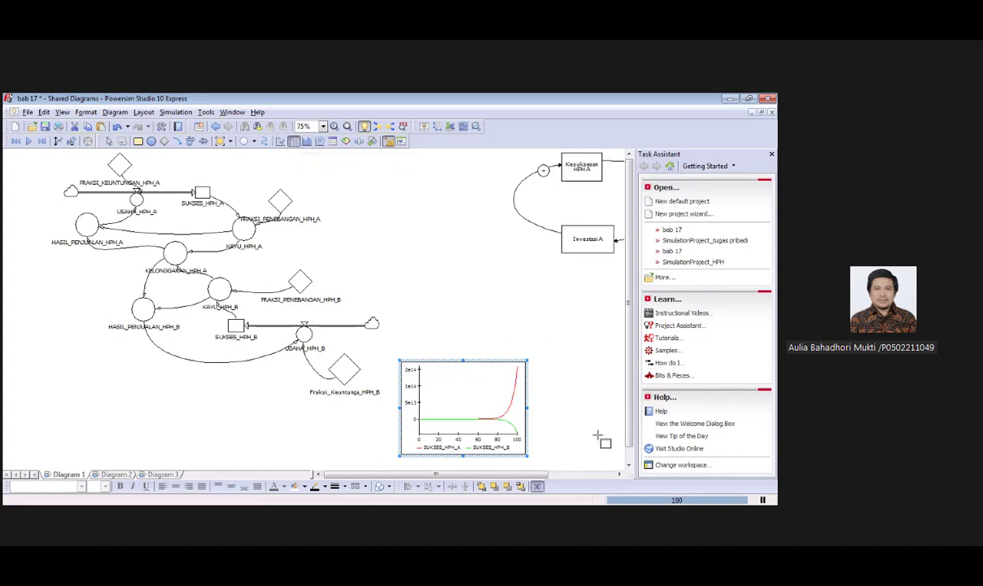
drag(558, 326, 608, 419)
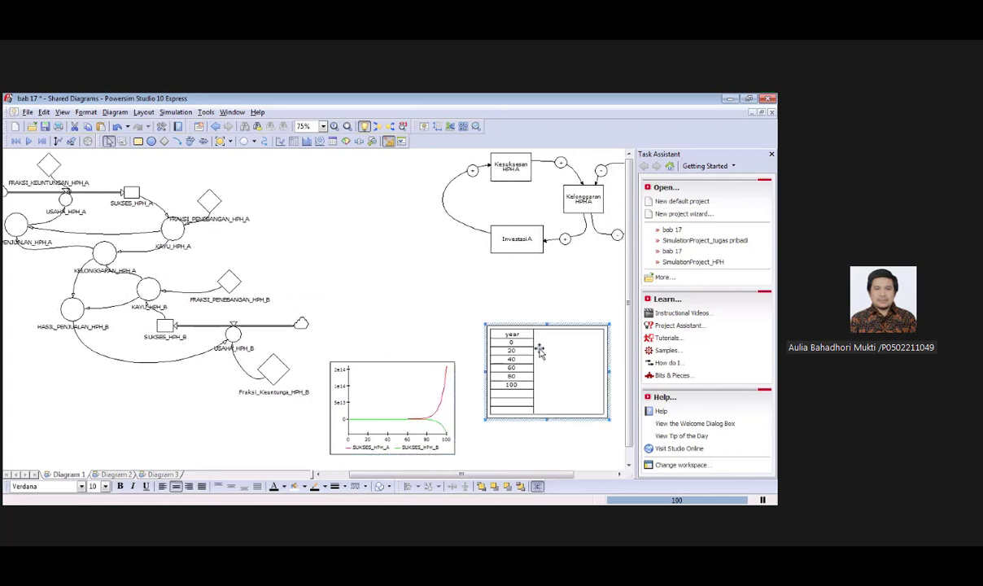
right_click(552, 328)
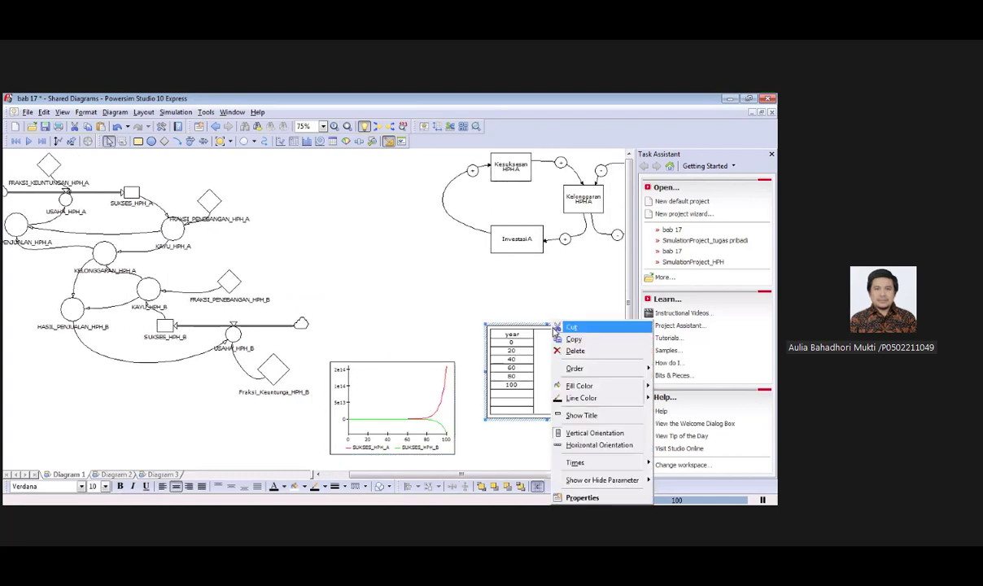
click(601, 497)
click(76, 201)
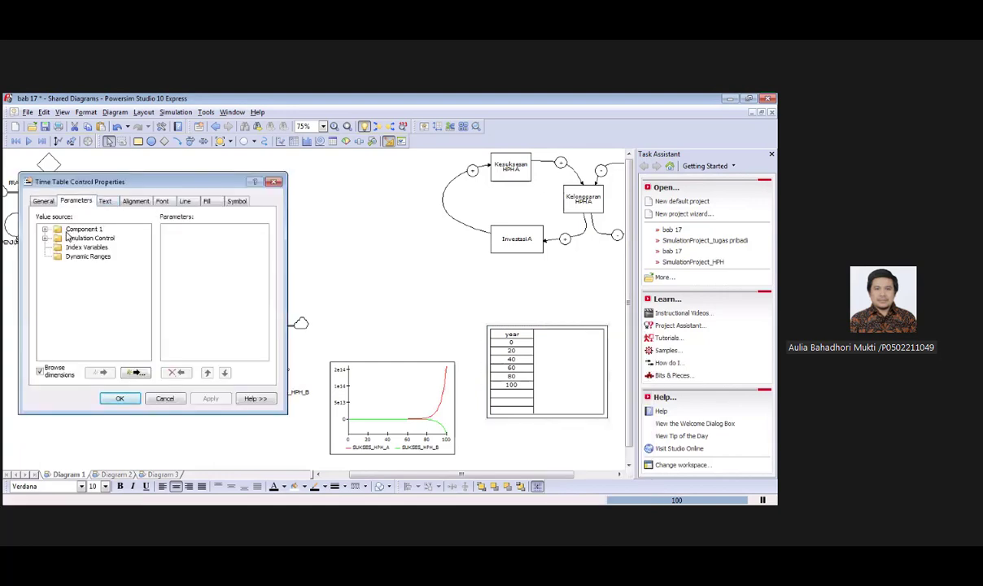
double_click(75, 229)
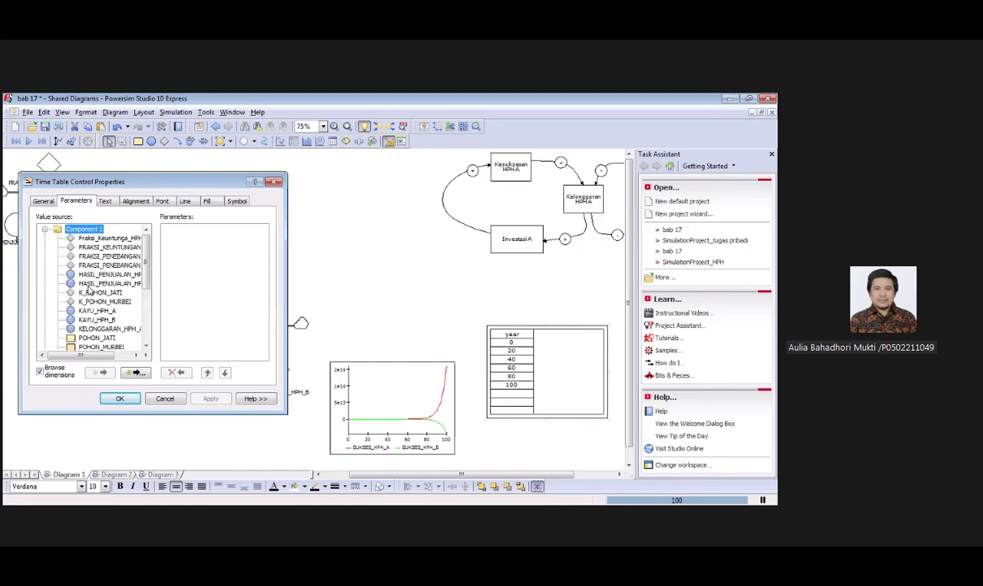
scroll(89, 289, down, 4)
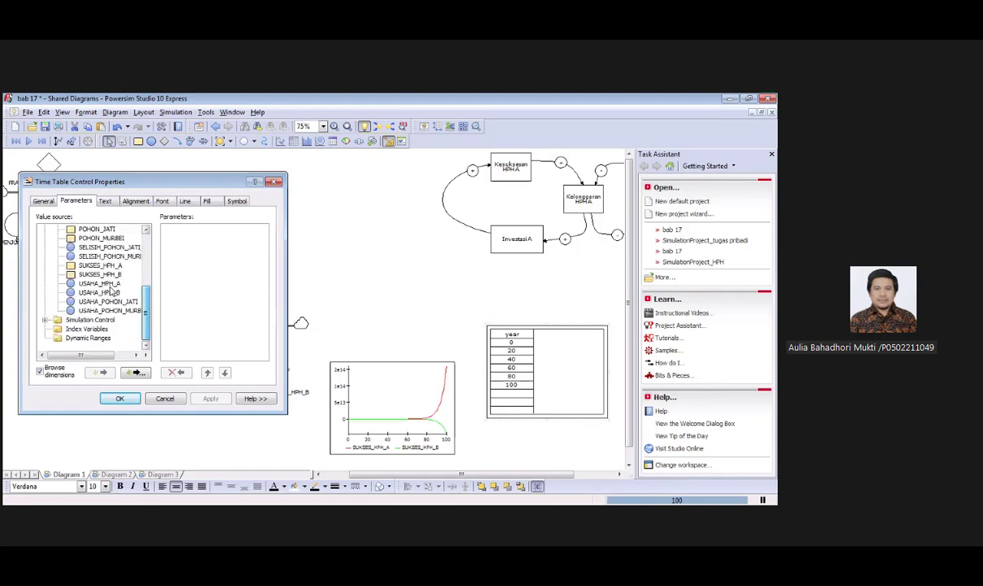
double_click(99, 265)
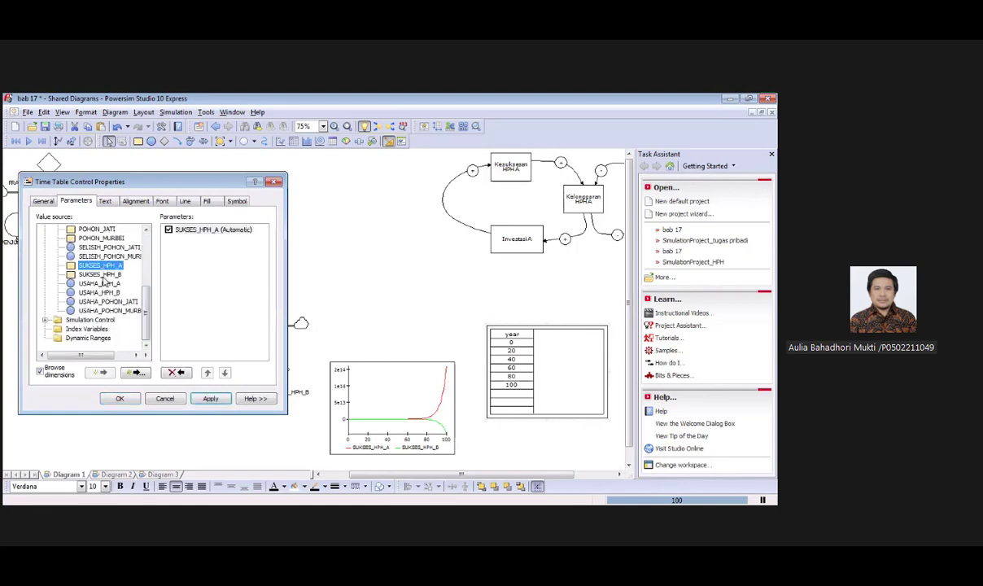
double_click(101, 275)
click(211, 399)
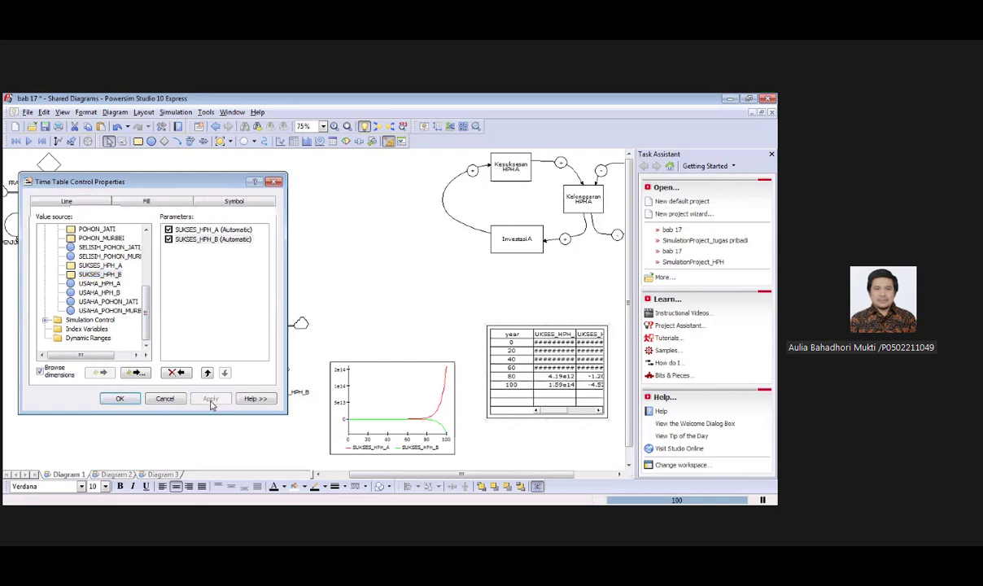
click(119, 398)
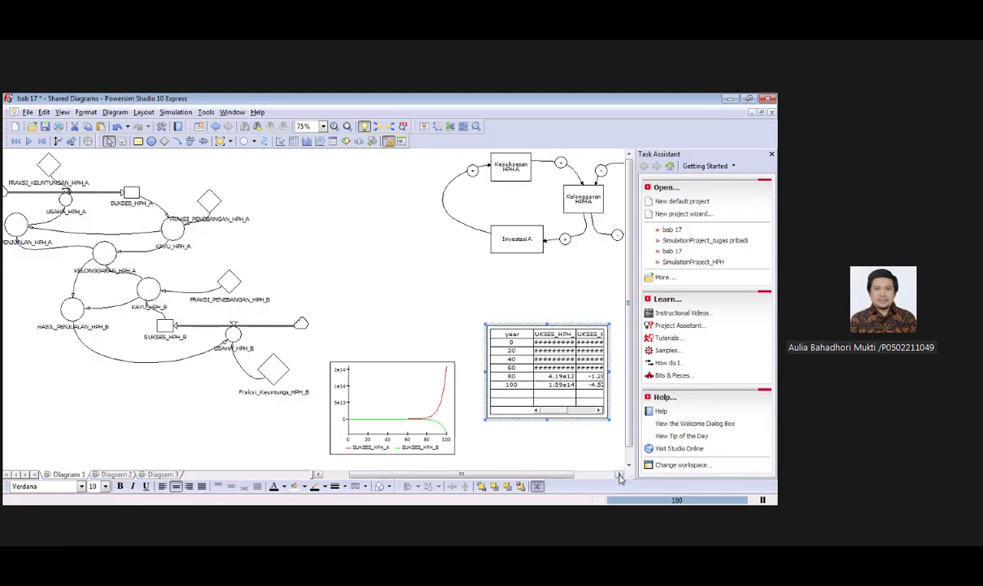
- Widen the time table and its SUKSES_HPH_A and SUKSES_HPH_B columns so that full headings and values fit
click(618, 478)
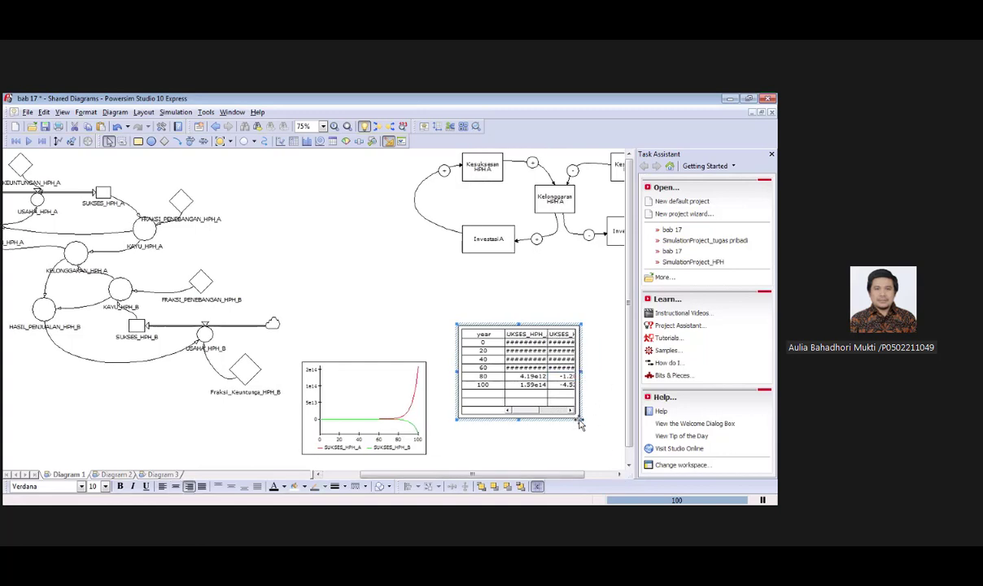
click(587, 376)
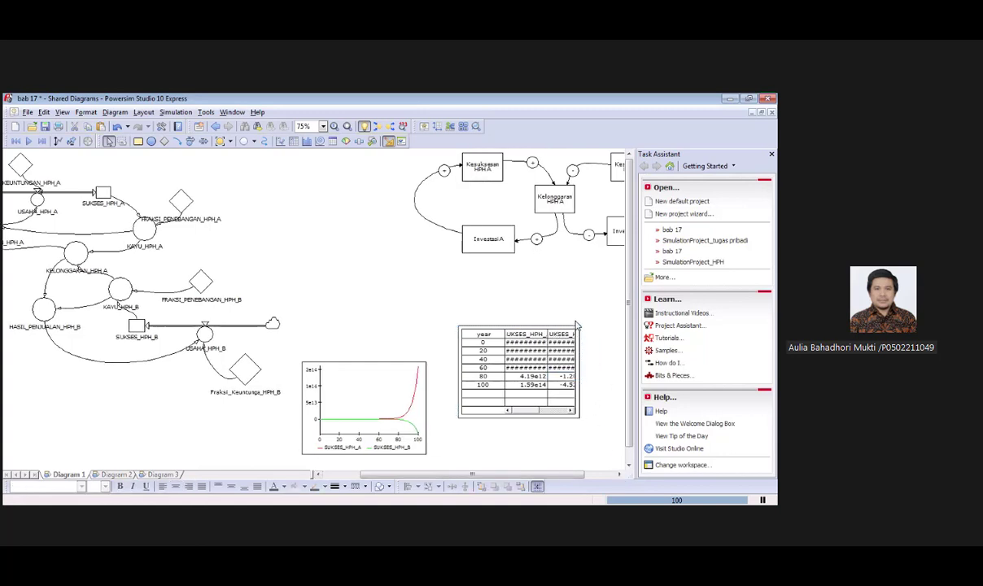
click(581, 380)
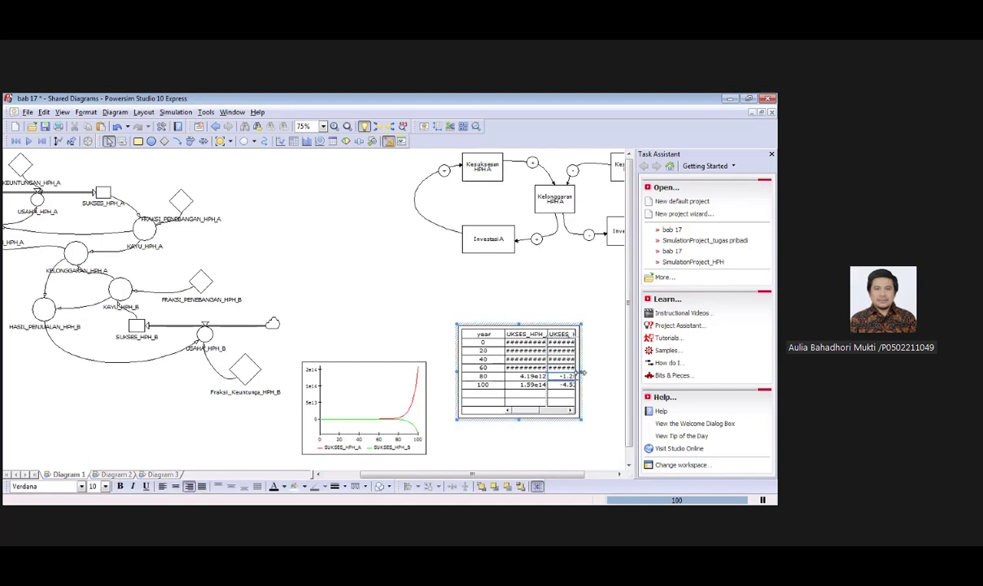
drag(581, 372, 623, 372)
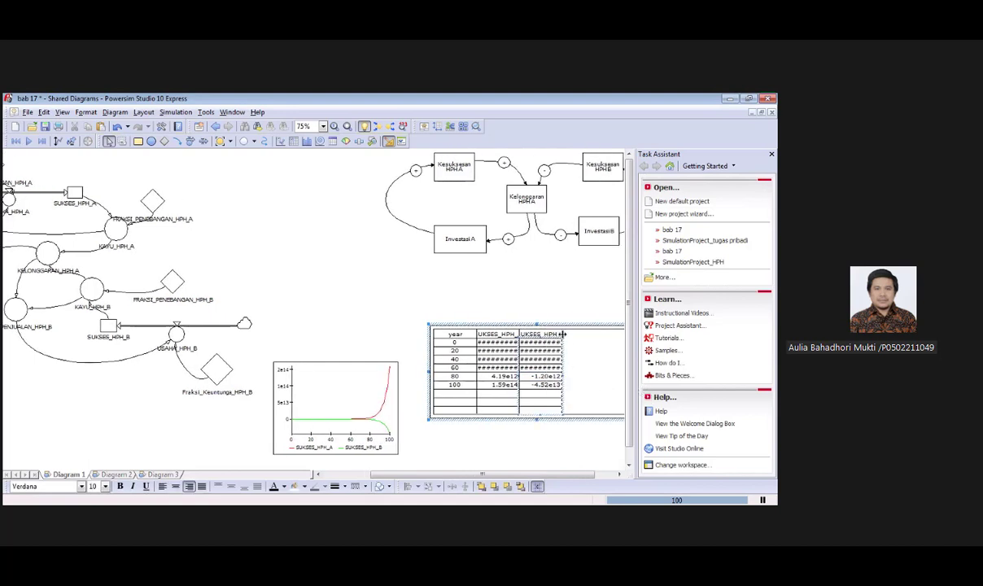
drag(562, 333, 603, 333)
drag(519, 333, 546, 334)
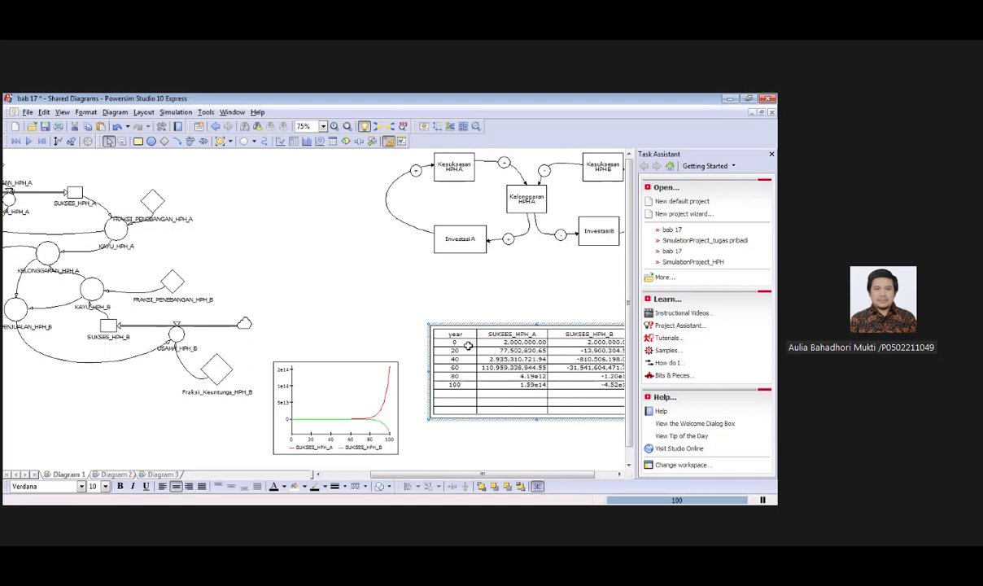
- Move the HPH time table up beneath the causal loop diagram and widen its SUKSES_HPH_A column slightly more
drag(503, 327, 492, 289)
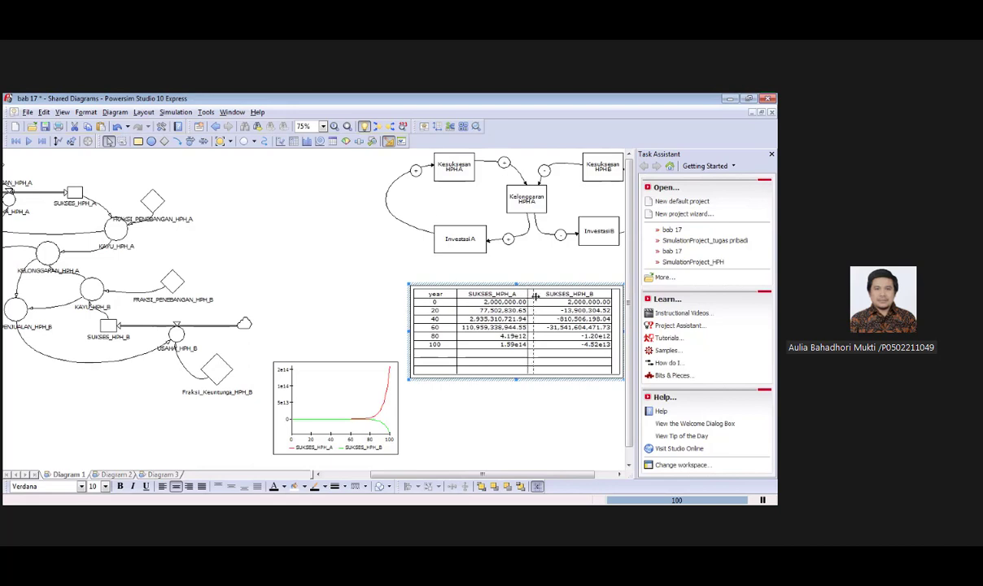
drag(527, 298, 541, 298)
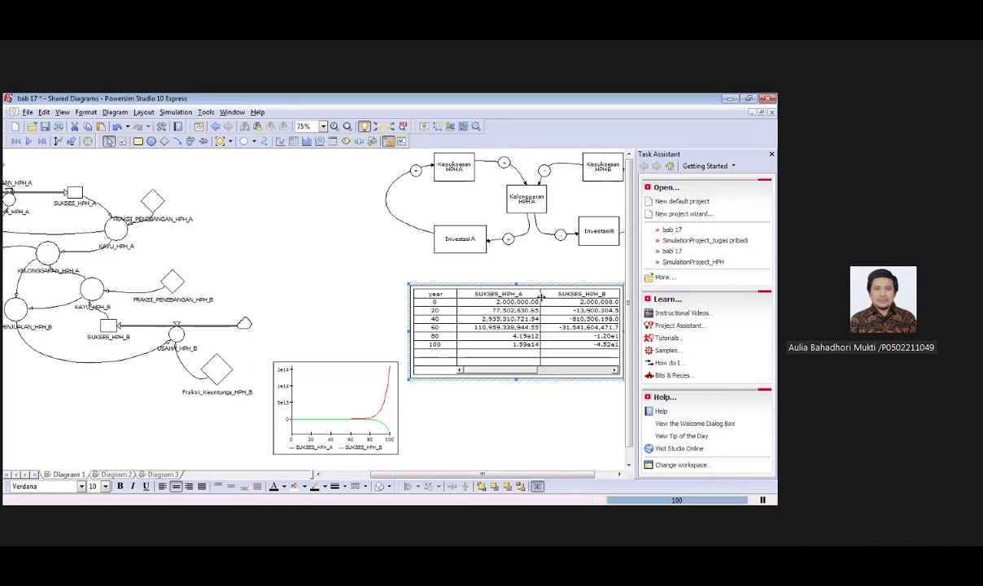
click(619, 474)
click(618, 474)
click(618, 474)
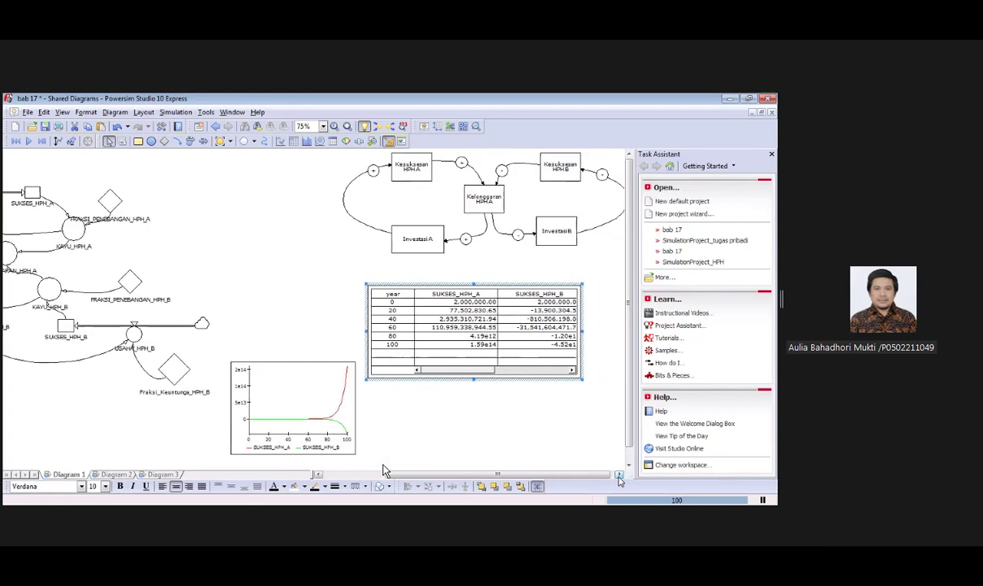
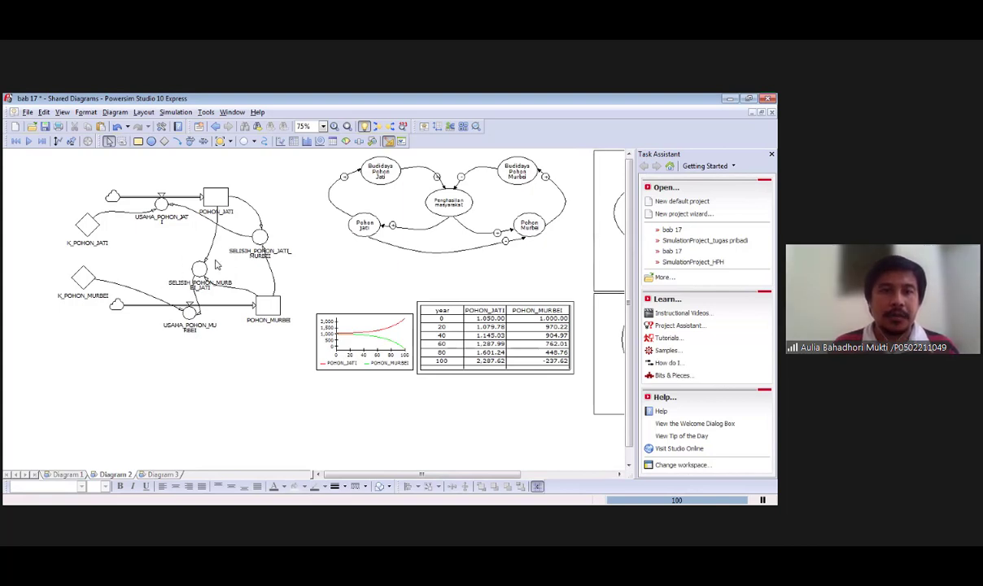
- Move the POHON_JATI and POHON_MURBEI table on Diagram 2 below the graph and enlarge its frame
mouse_move(204, 271)
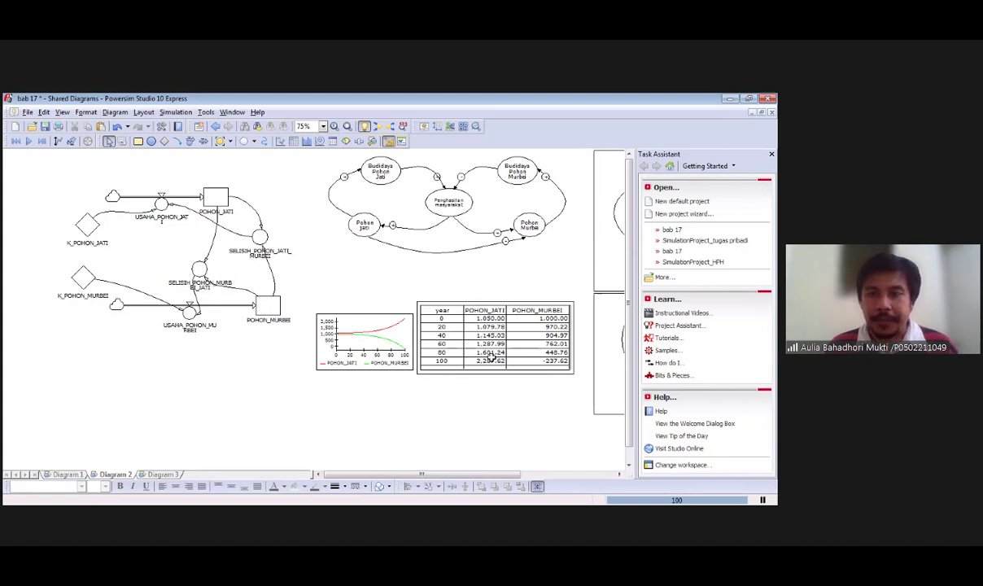
drag(506, 305, 352, 386)
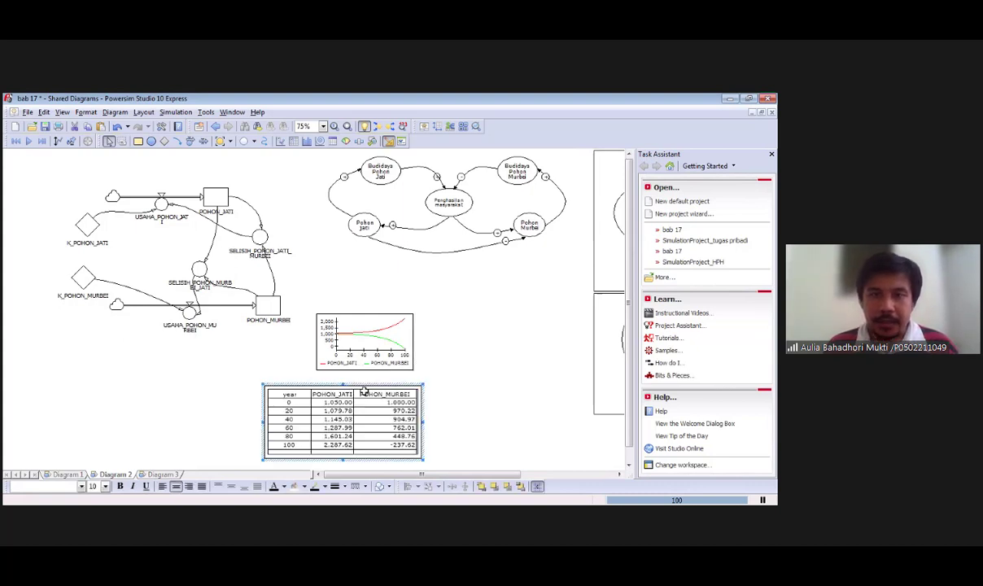
drag(422, 423, 527, 427)
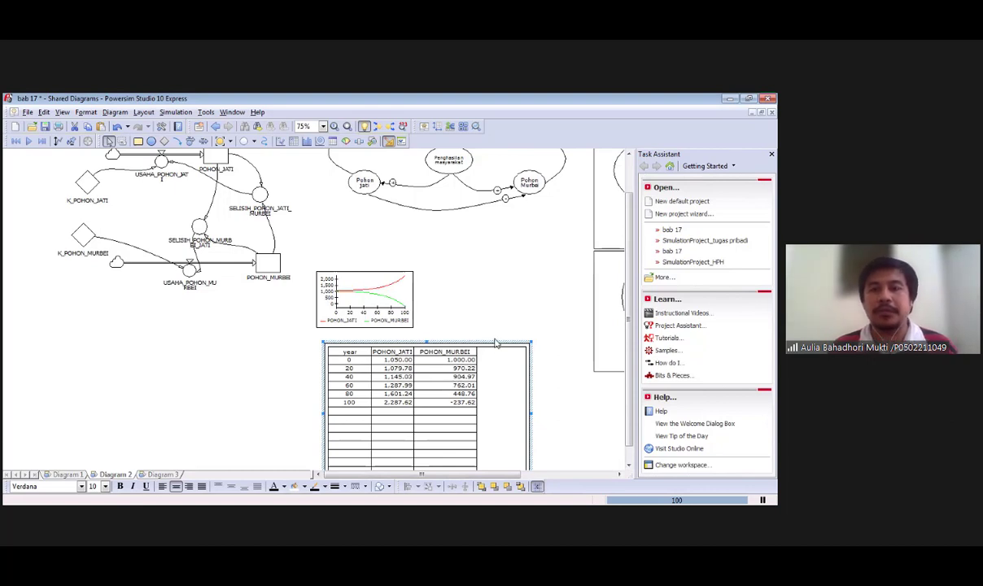
scroll(496, 321, up, 2)
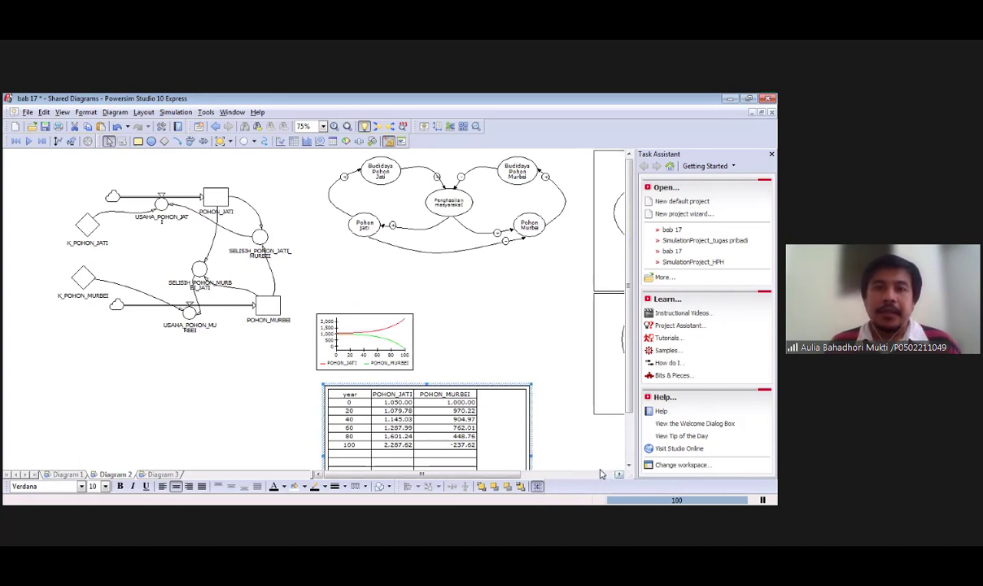
scroll(458, 332, down, 1)
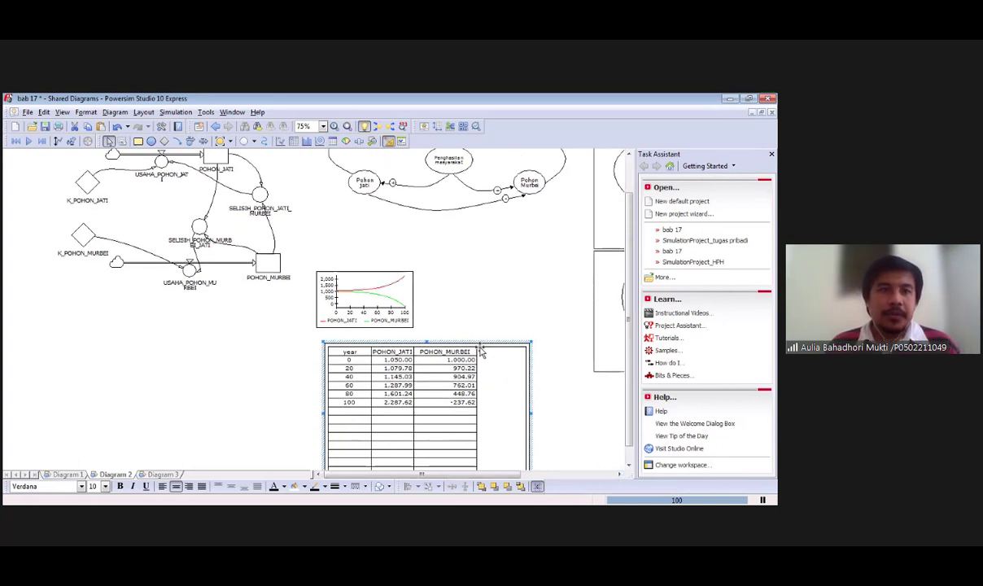